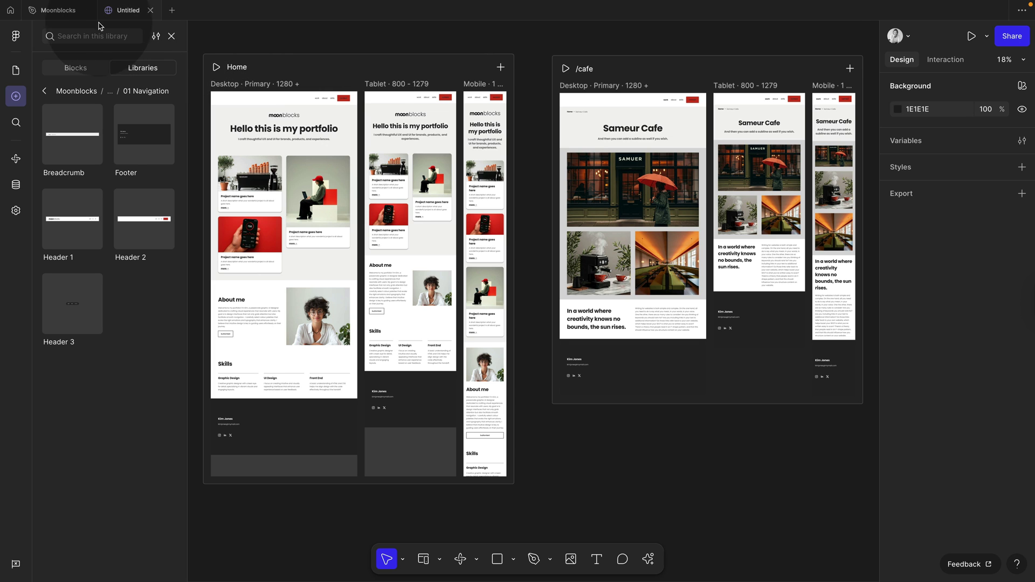
- Switch to the Moonblocks library file and scroll down its Building Blocks page
click(64, 14)
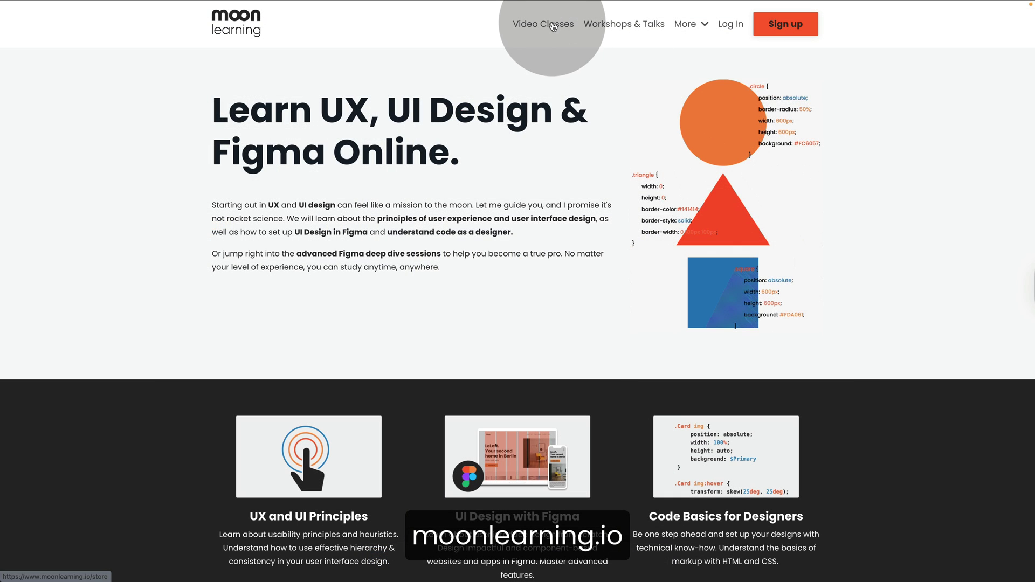
click(552, 25)
scroll(563, 113, down, 9)
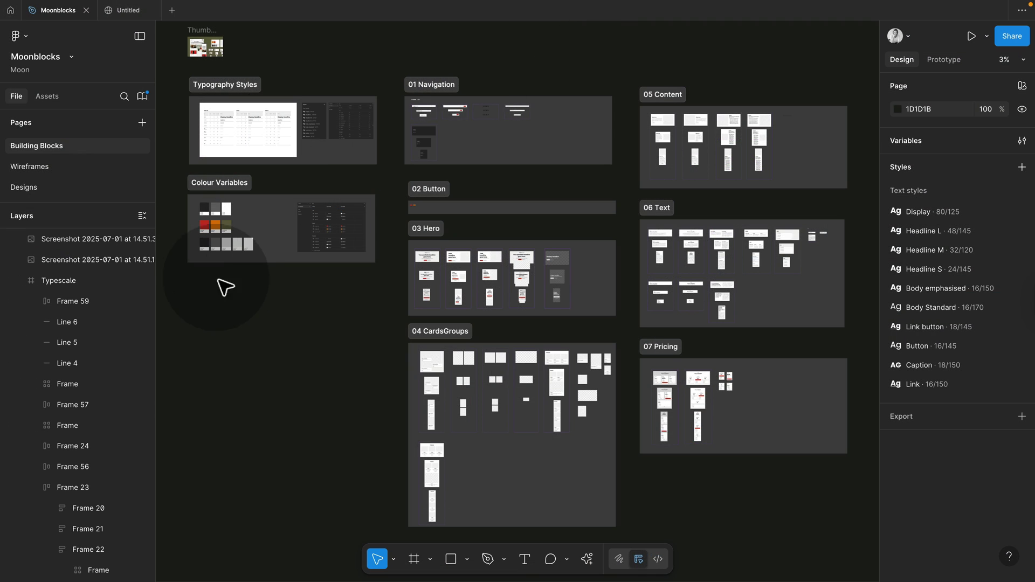
- Pan and zoom the Building Blocks page to bring the Colour Variables frame into view
scroll(216, 237, up, 5)
scroll(218, 237, left, 3)
scroll(218, 237, up, 2)
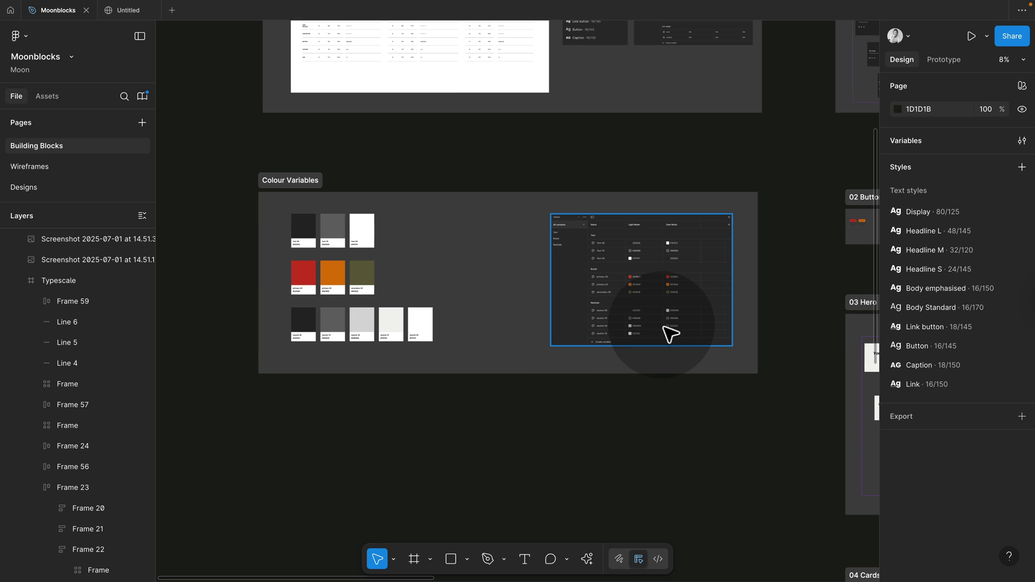
scroll(685, 309, up, 5)
scroll(545, 316, down, 5)
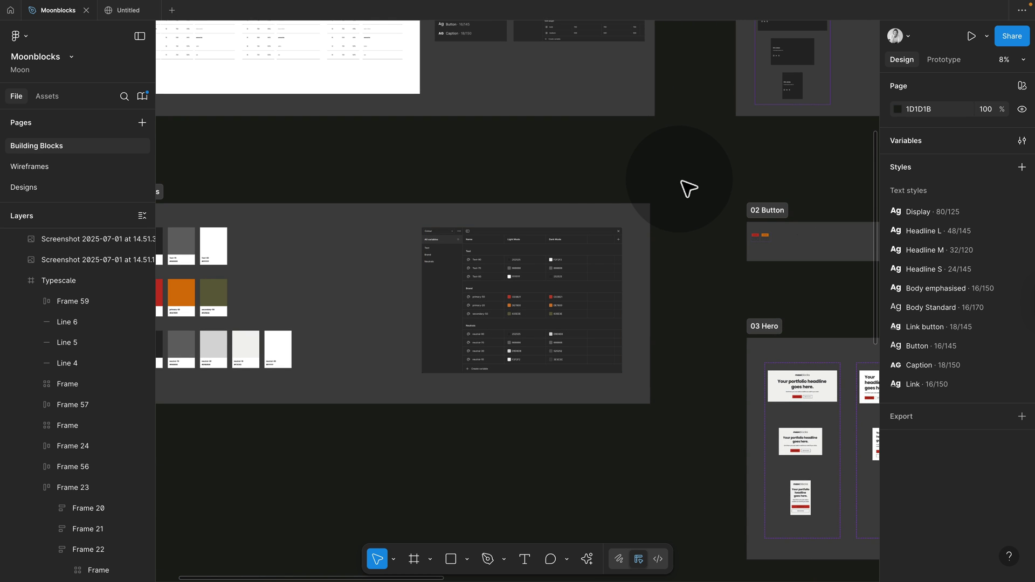
scroll(678, 192, left, 3)
scroll(678, 192, up, 1)
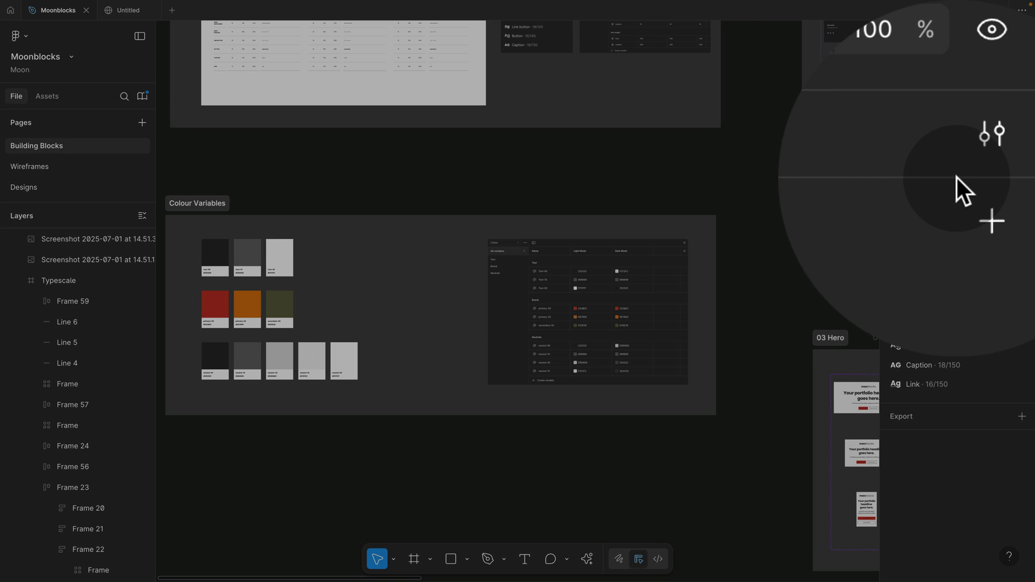
- In the Colour variable collection, make primary-50 purple 8A38F5 for both Light and Dark modes
click(1009, 176)
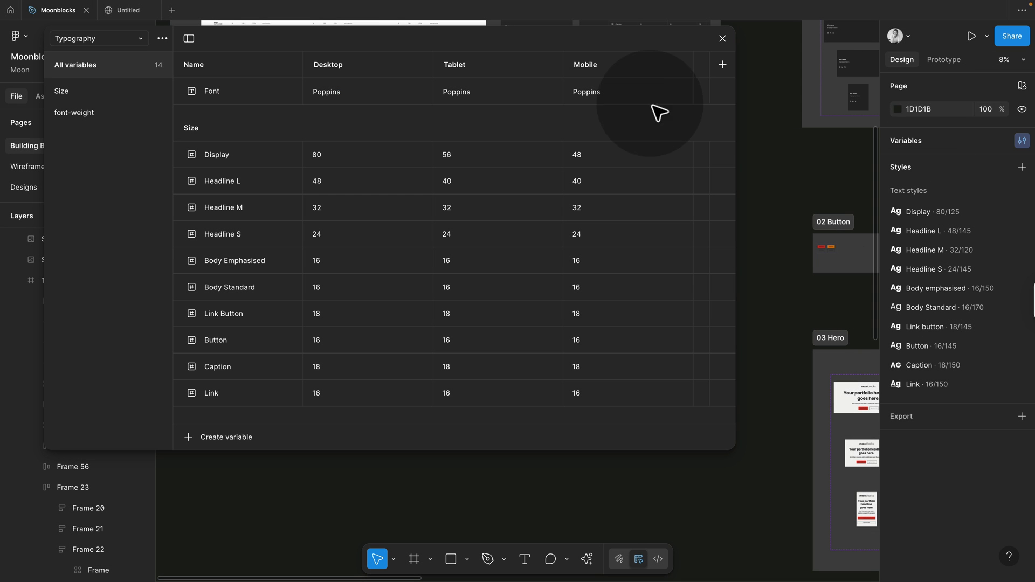
click(136, 38)
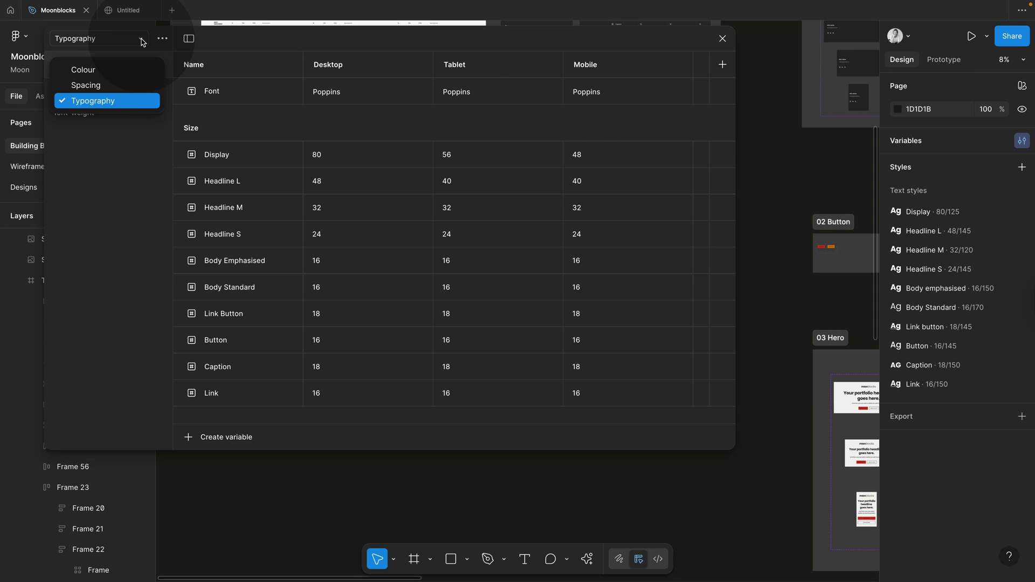
click(91, 71)
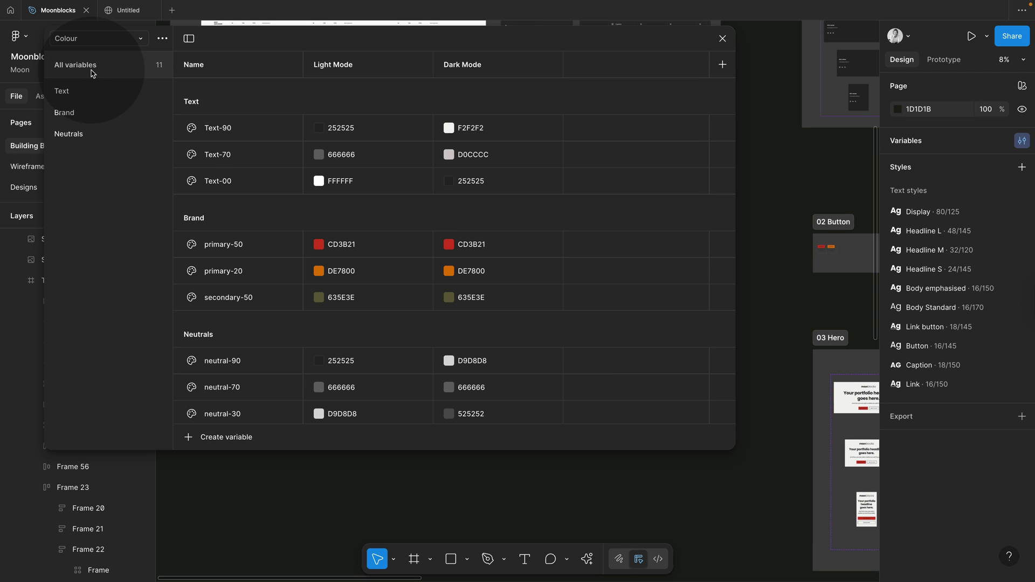
click(319, 245)
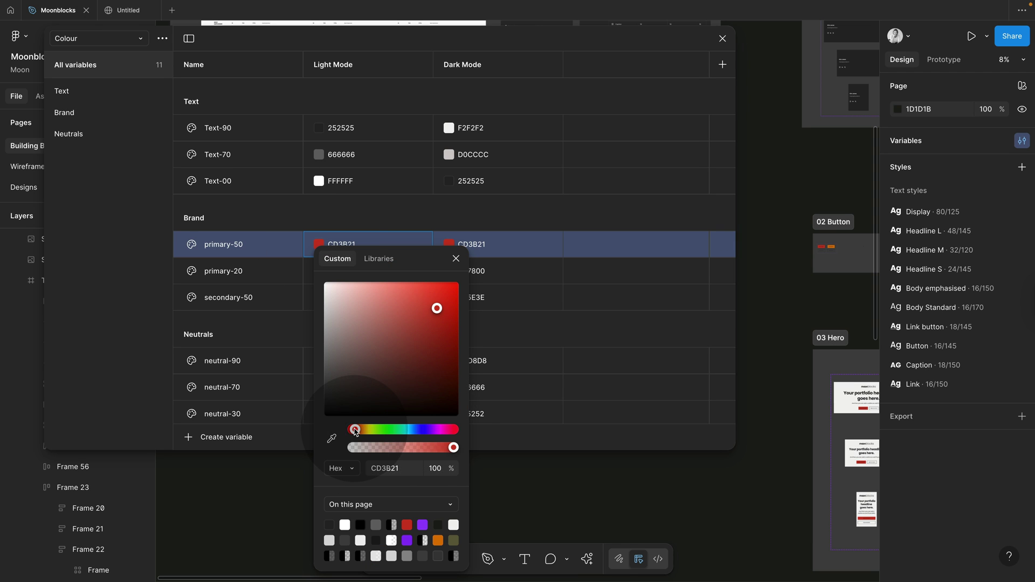
click(407, 541)
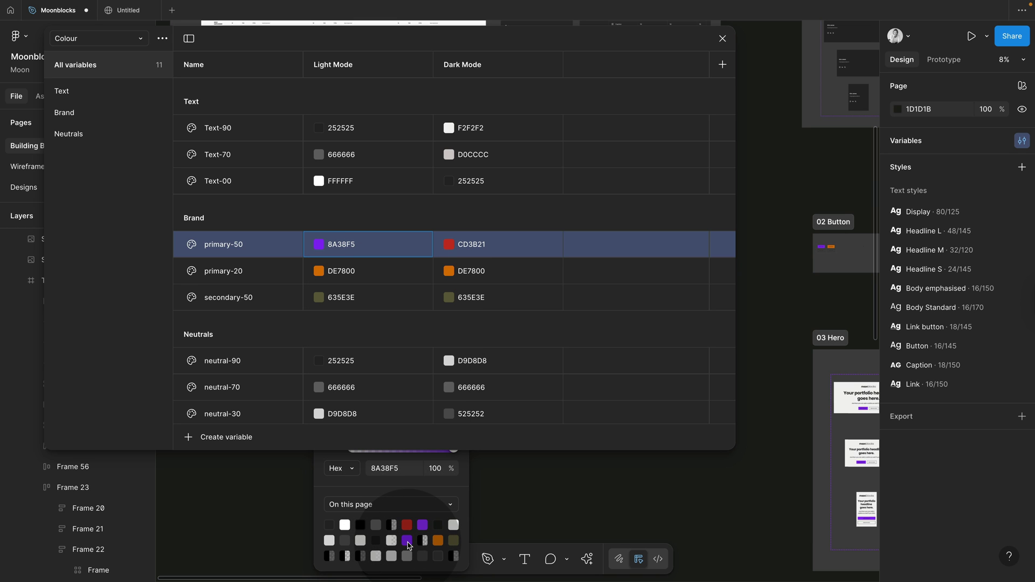
click(447, 247)
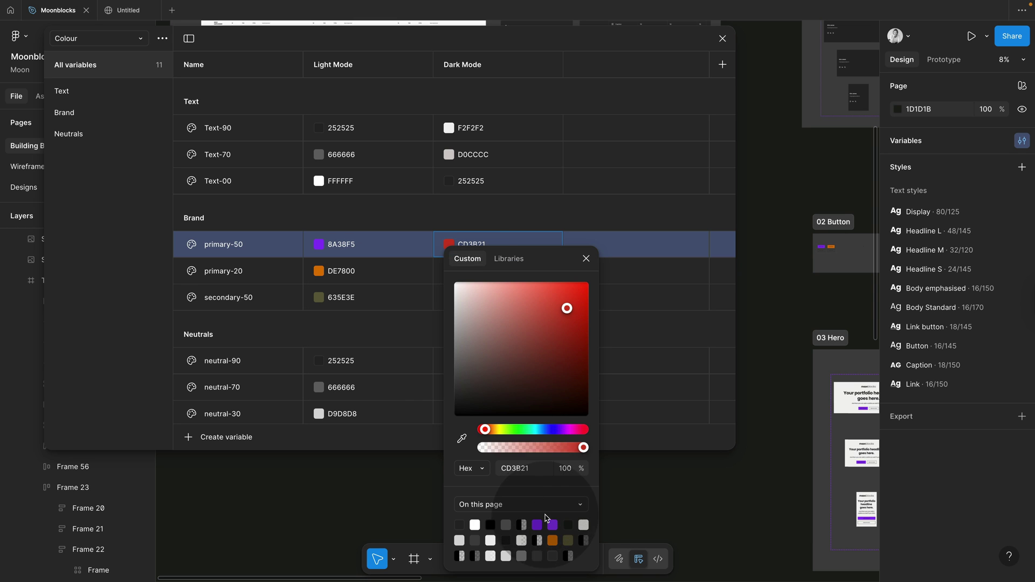
click(536, 524)
click(619, 224)
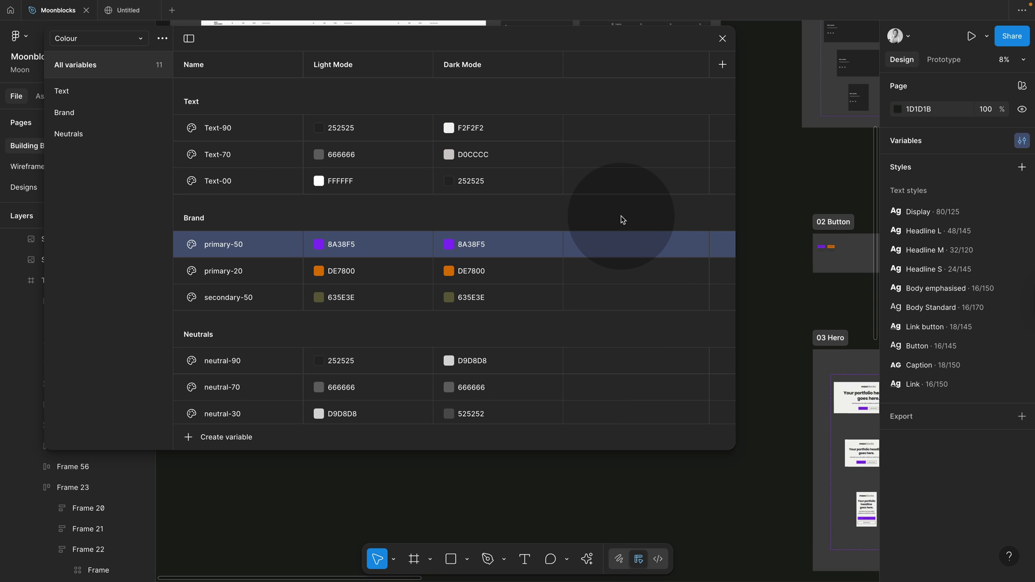
click(723, 38)
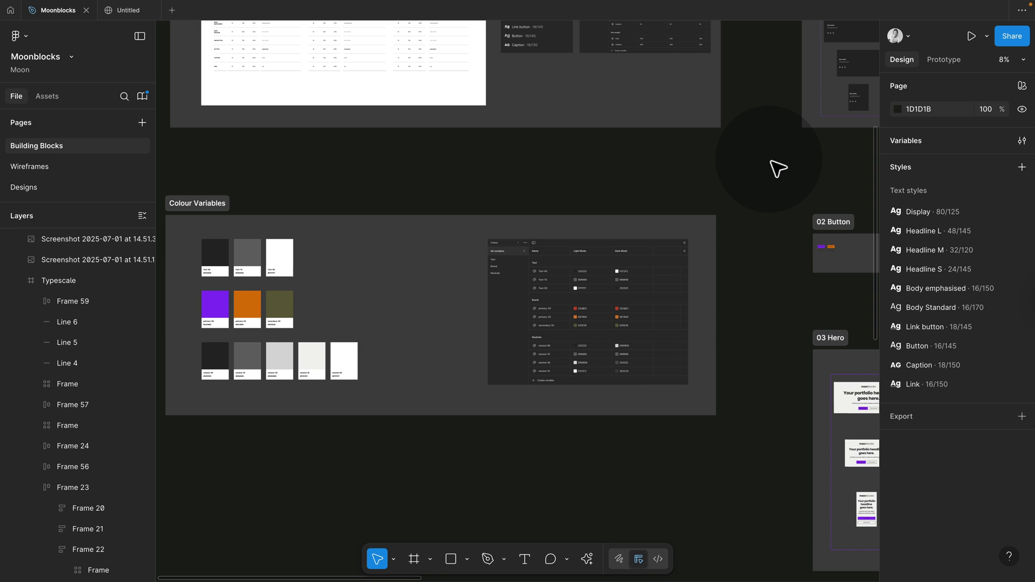
scroll(636, 196, down, 5)
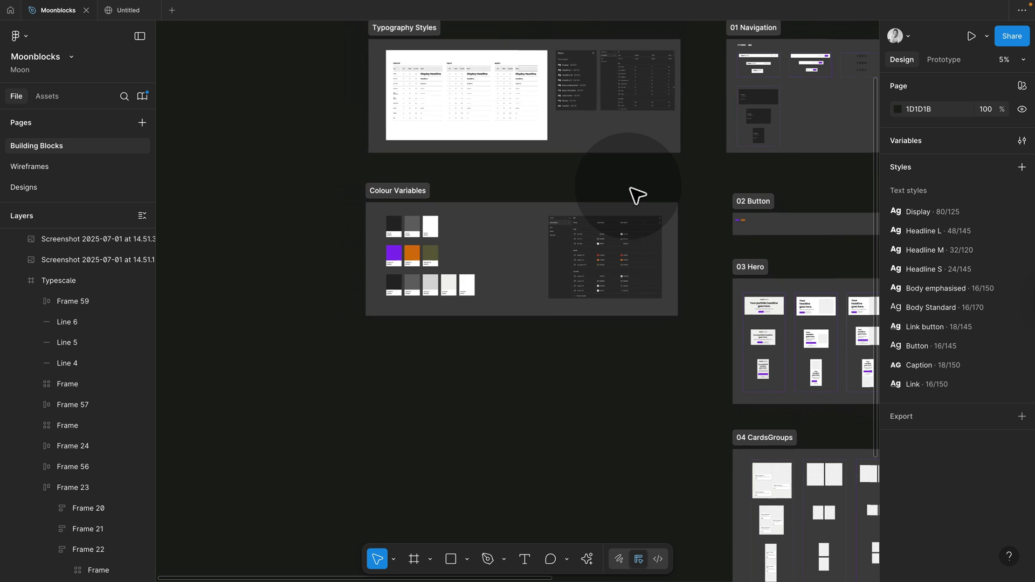
scroll(548, 224, down, 3)
scroll(534, 253, up, 8)
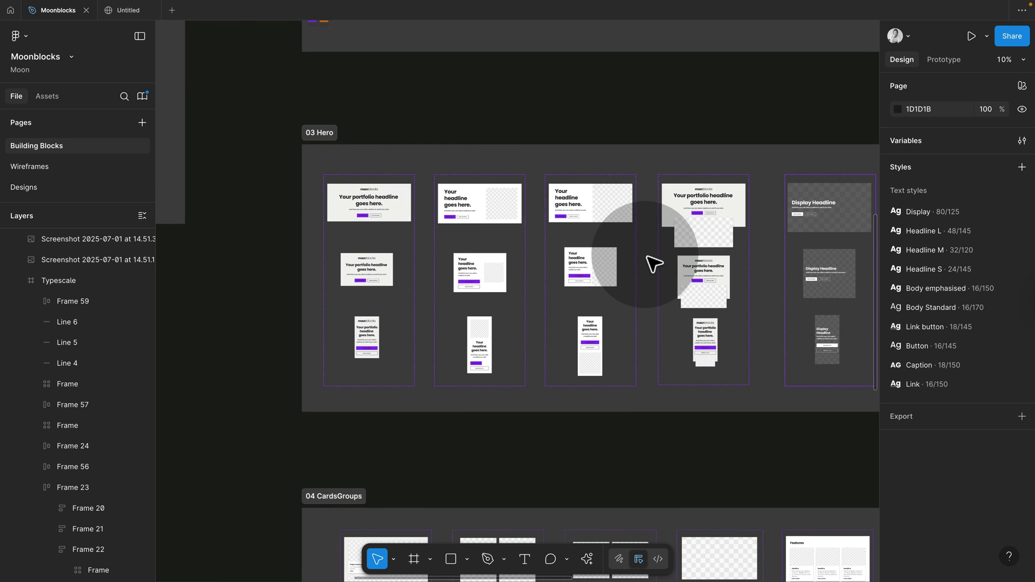
scroll(653, 263, down, 4)
scroll(655, 267, down, 3)
scroll(501, 216, up, 8)
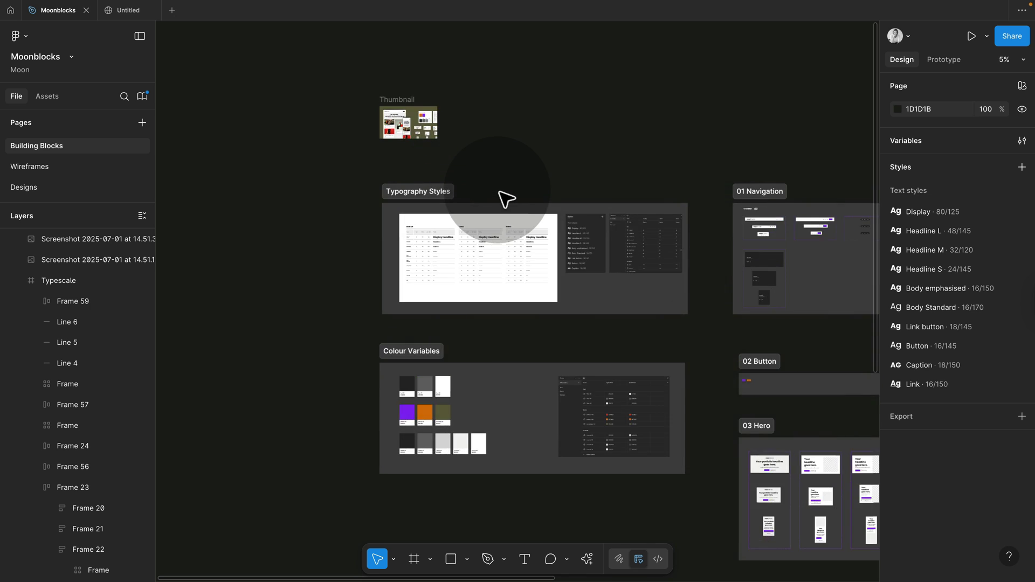
scroll(505, 200, up, 3)
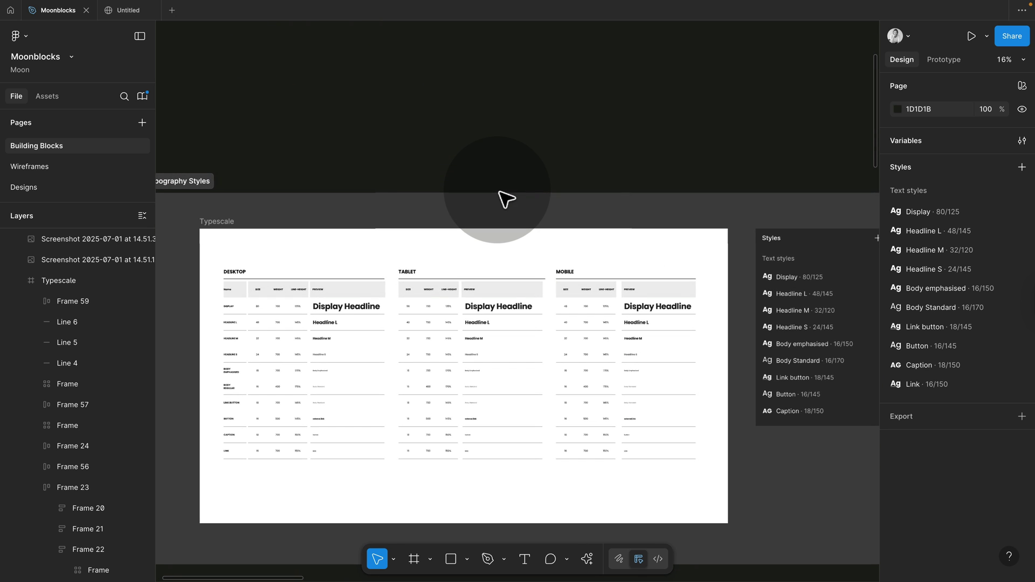
scroll(505, 200, left, 1)
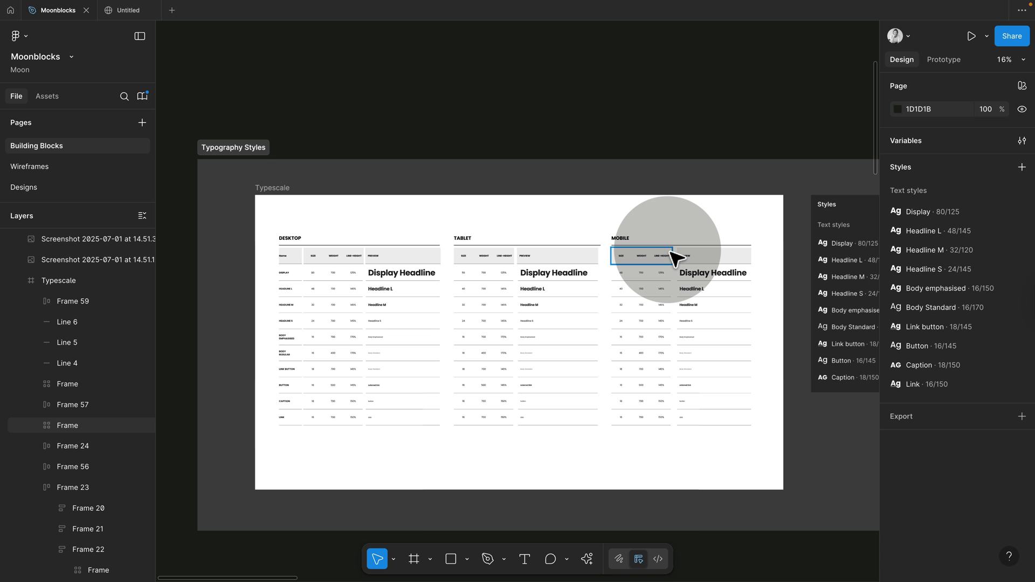
scroll(671, 183, right, 10)
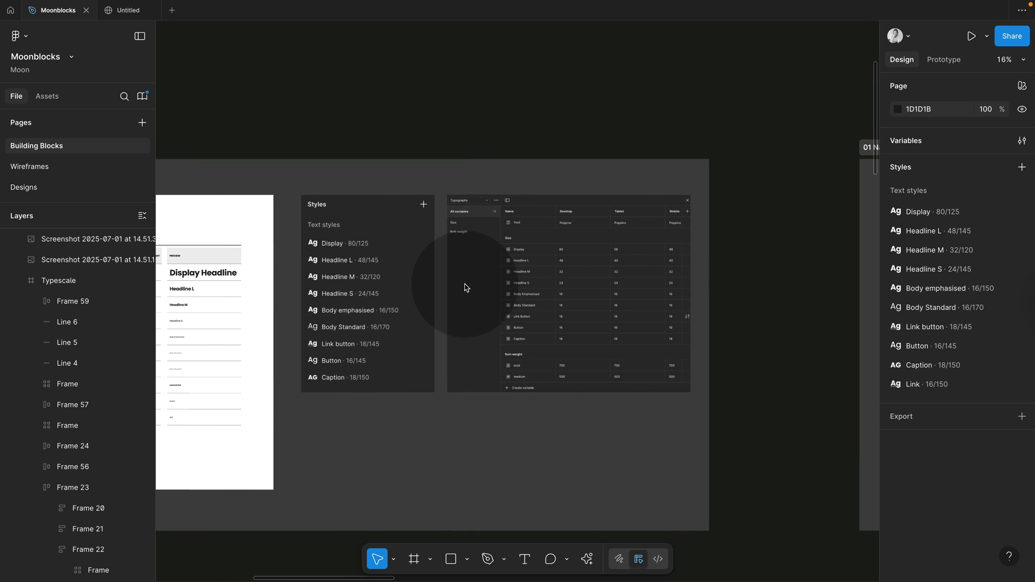
scroll(467, 289, left, 2)
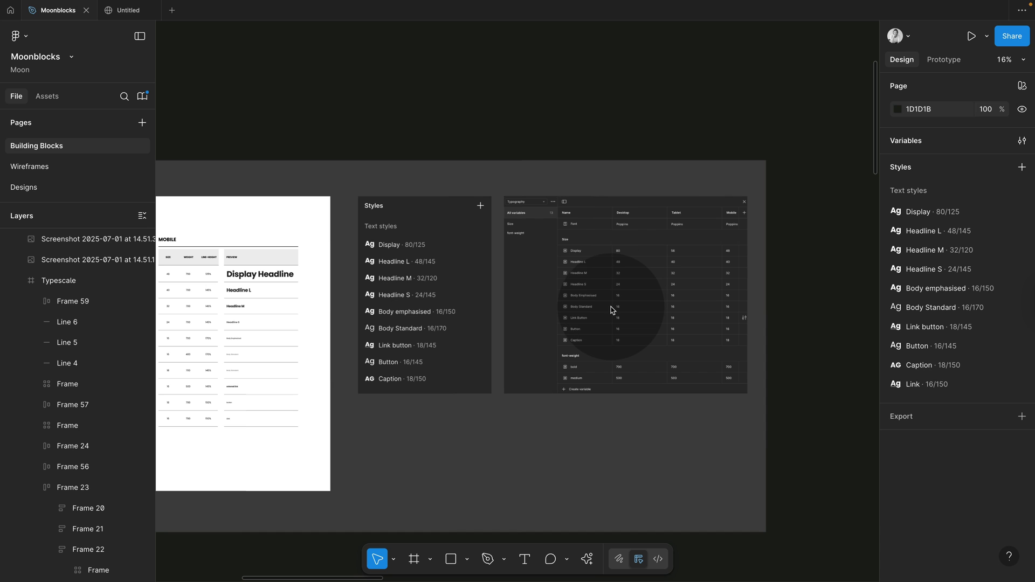
scroll(607, 310, down, 5)
- Inspect the Colour Variables screenshot, then clear the selection to show the page's ten text styles
scroll(618, 316, down, 3)
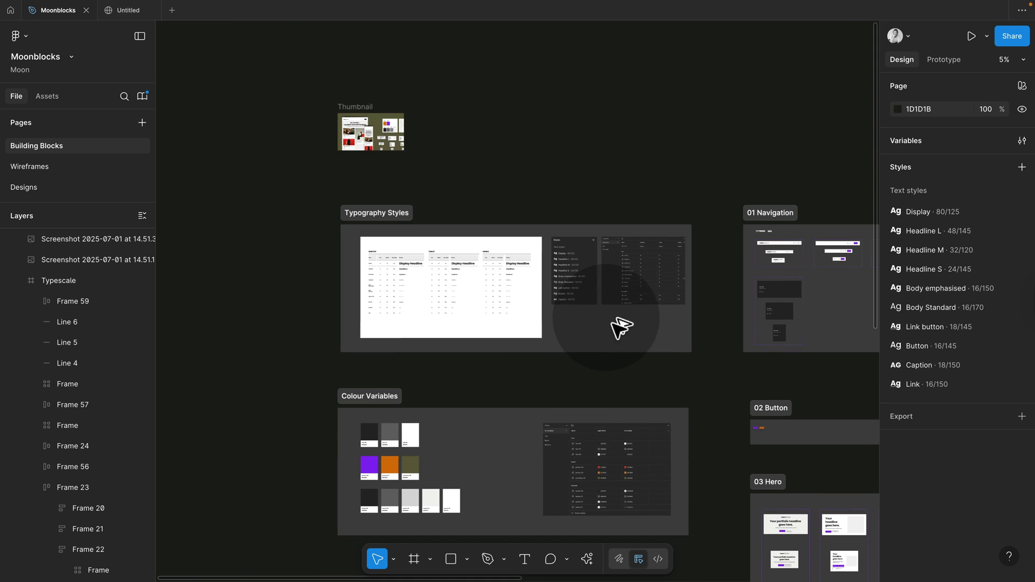
scroll(612, 353, up, 3)
scroll(607, 494, up, 3)
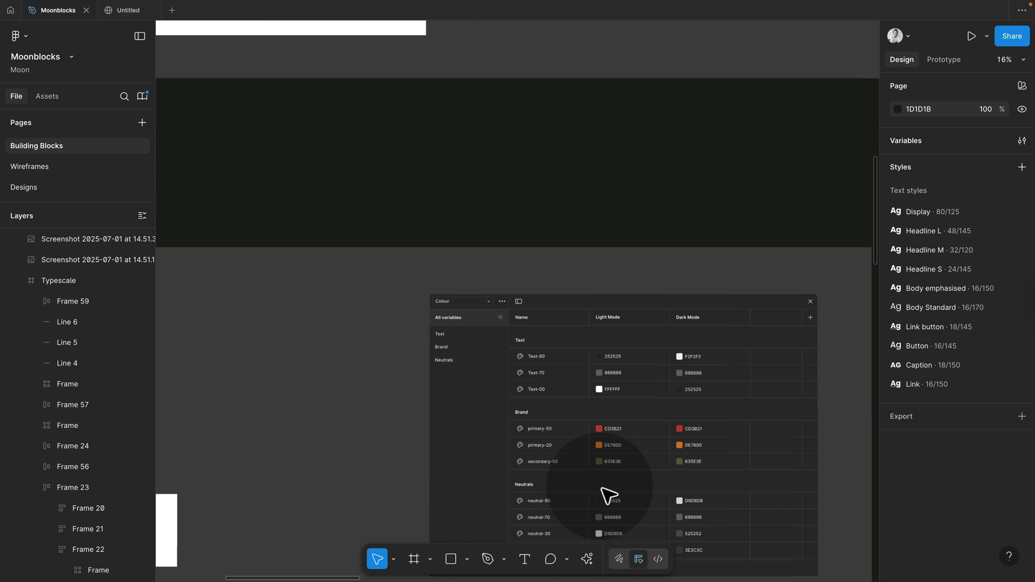
click(611, 439)
scroll(610, 439, down, 3)
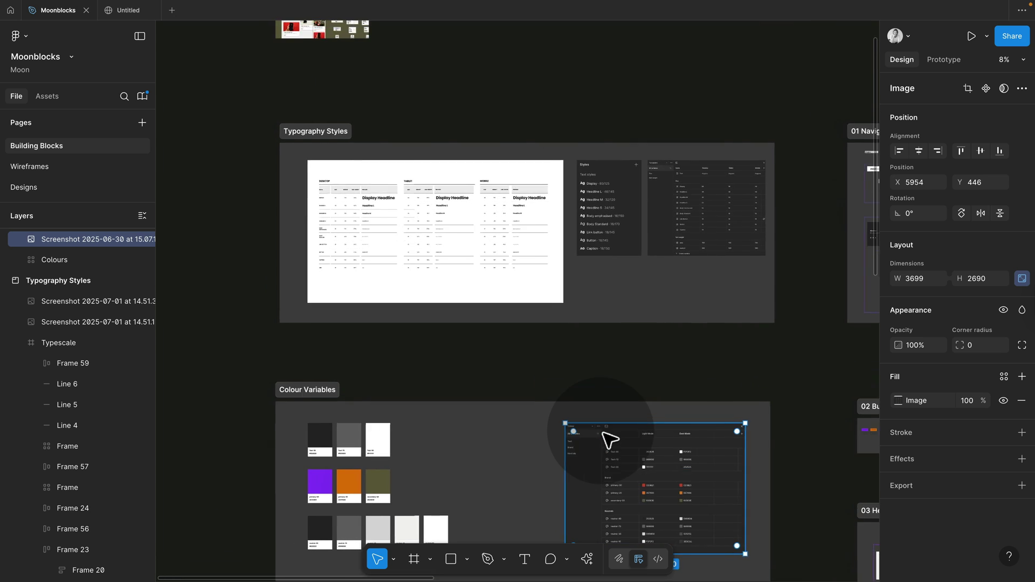
scroll(611, 439, down, 2)
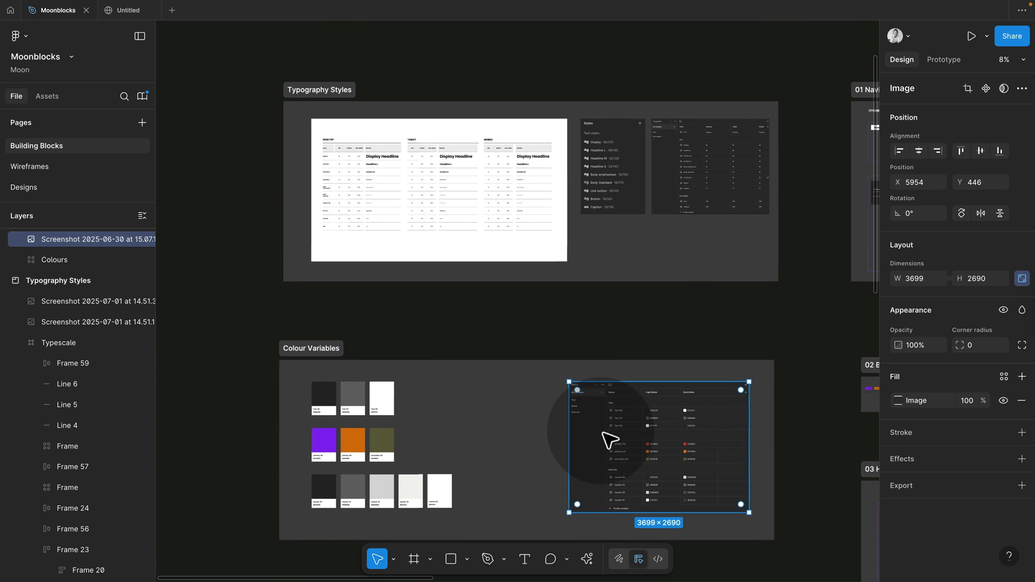
click(704, 85)
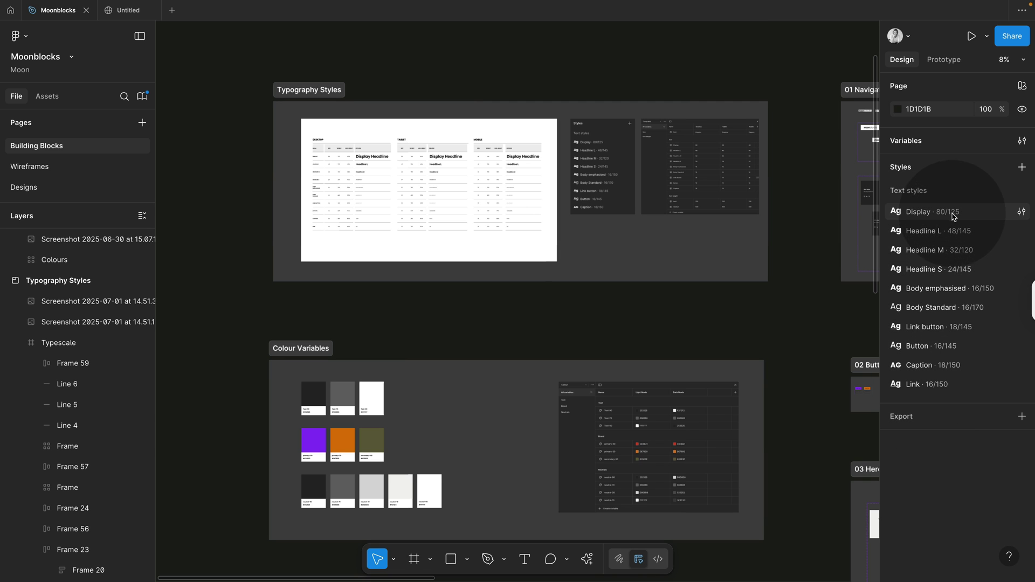
- View the Display text style settings (80 size, 125% line height) and close them unchanged
click(1022, 212)
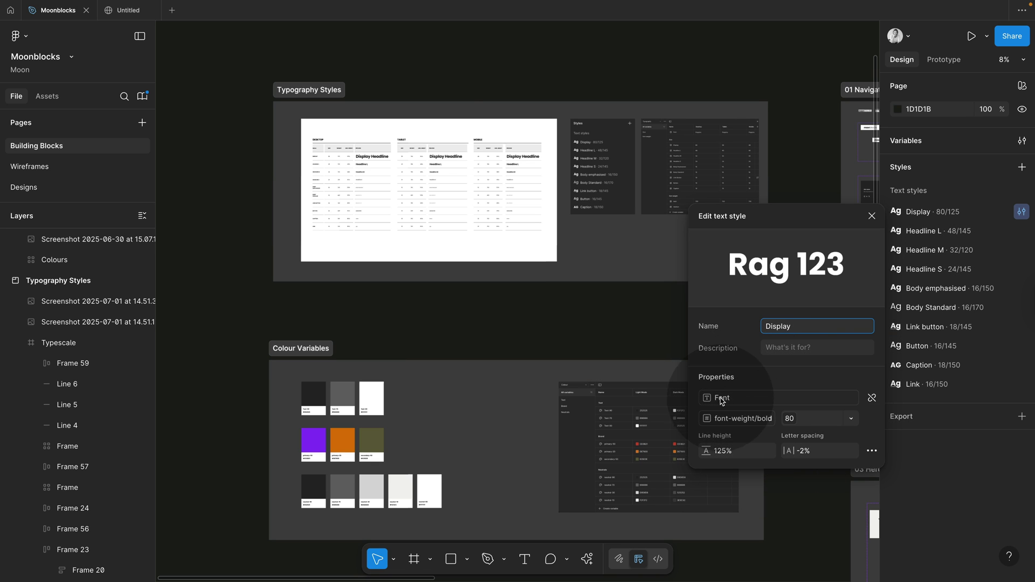
click(872, 217)
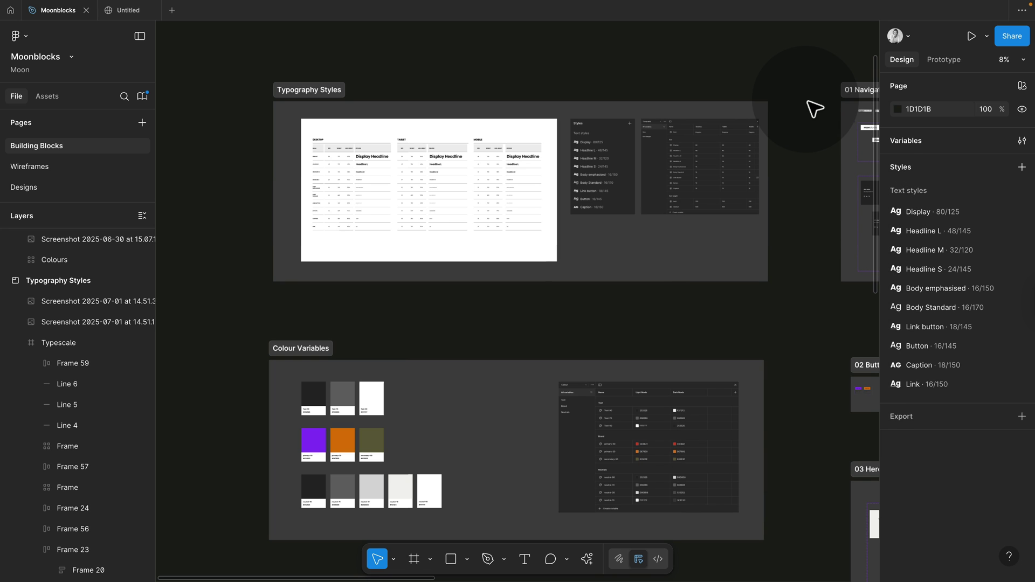
- In the Typography variable collection, replace the Desktop font Poppins with Inter
click(1021, 141)
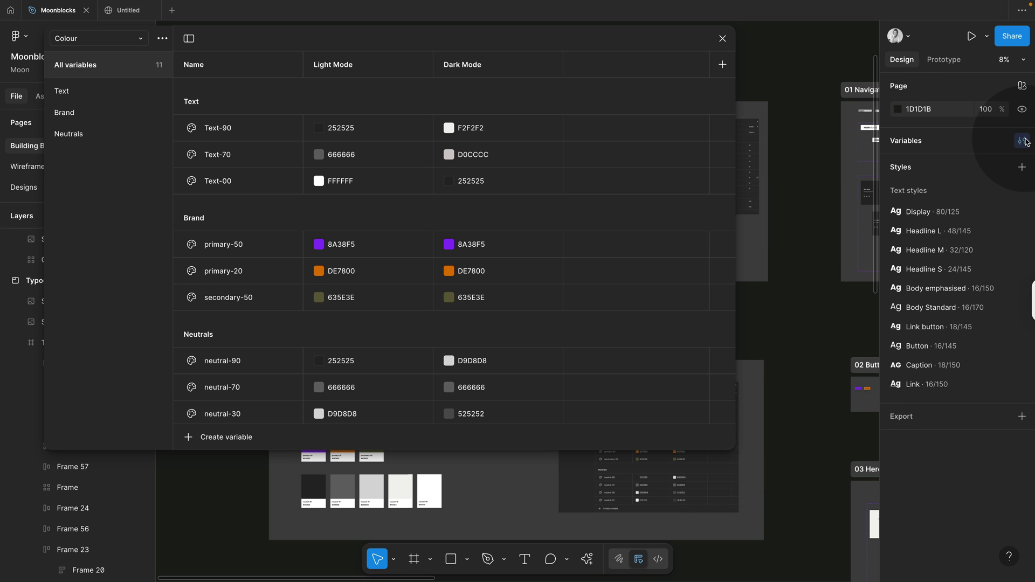
click(137, 39)
click(110, 101)
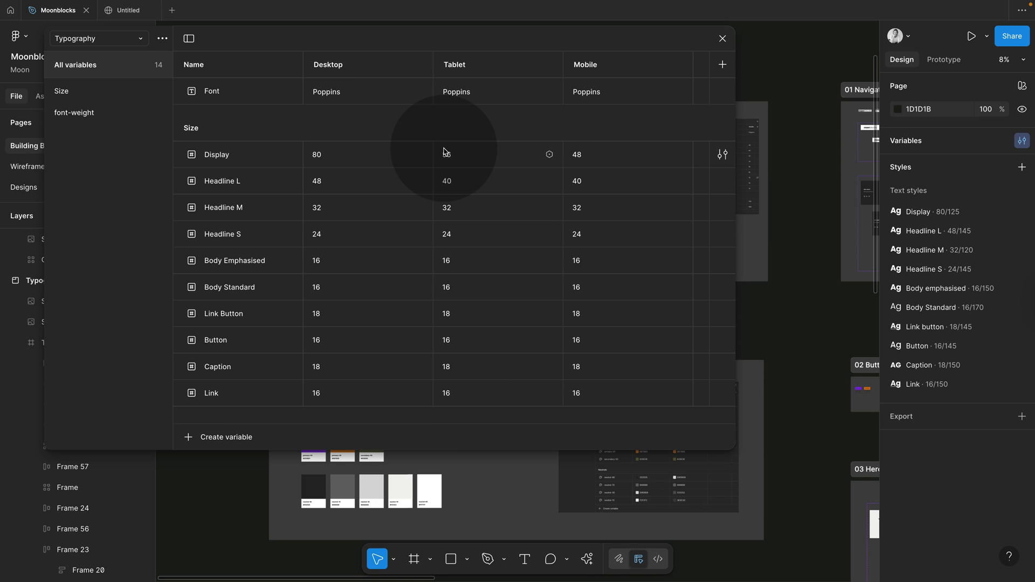
double_click(345, 97)
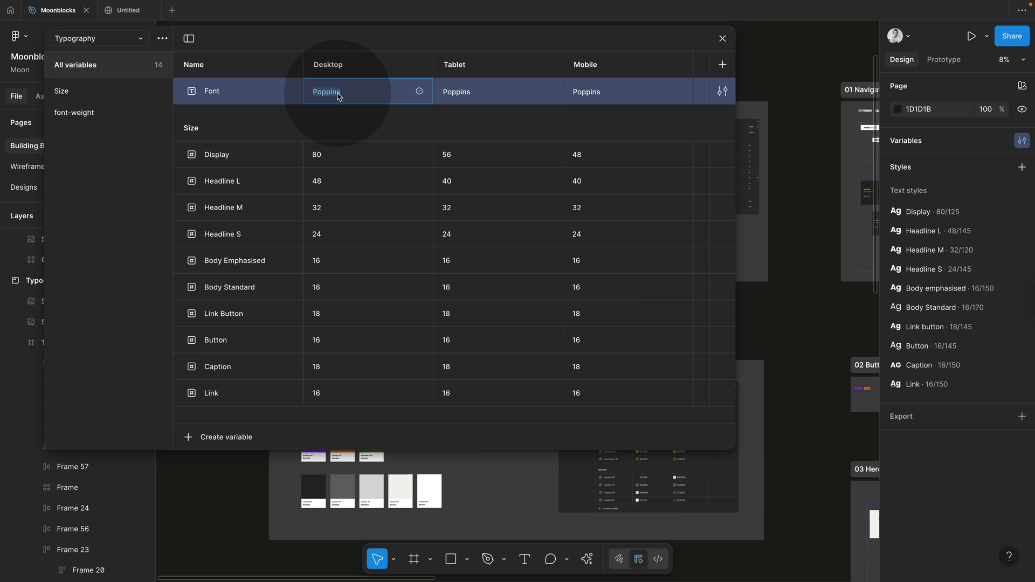
key(BackSpace)
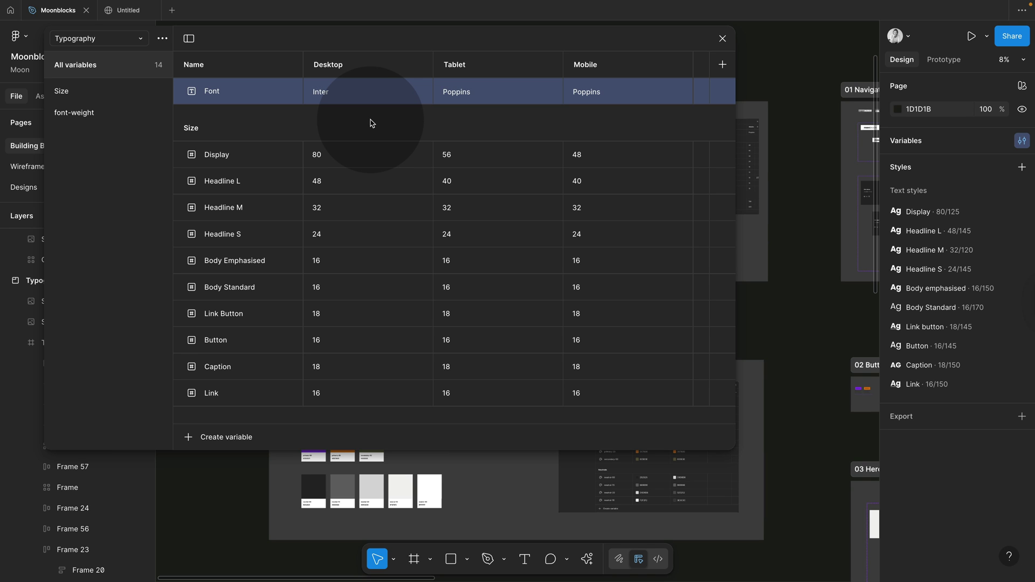
- Set the Desktop Display size to 100 and check the Display style now reads 100/125
double_click(317, 156)
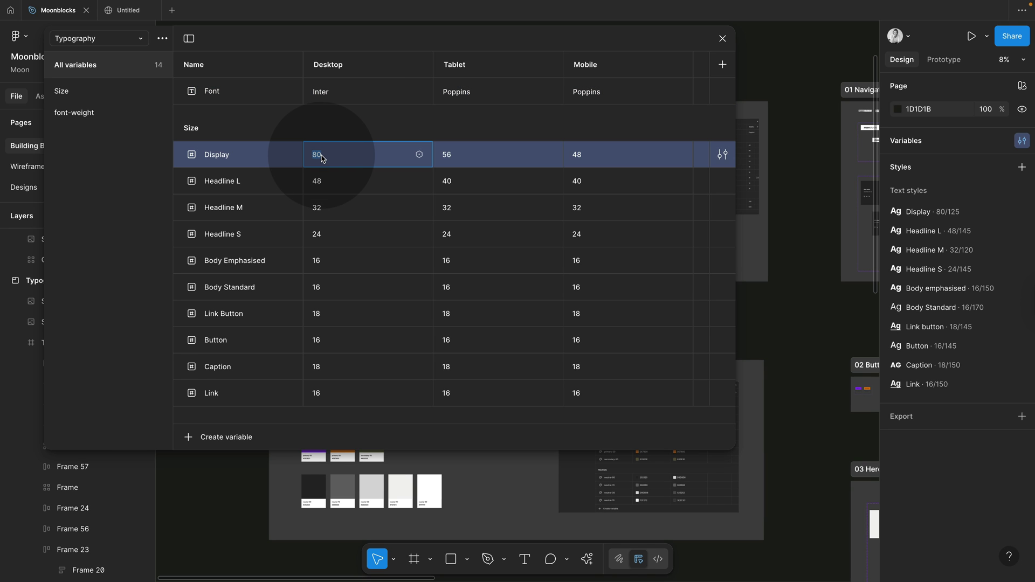
text(100)
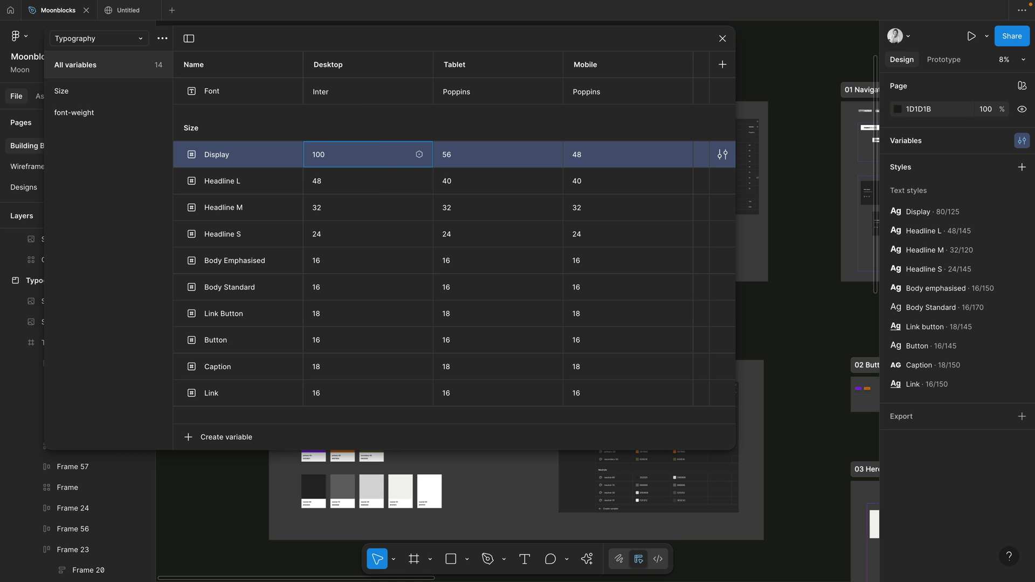
click(722, 38)
scroll(462, 301, right, 15)
scroll(462, 300, down, 4)
scroll(413, 412, down, 2)
scroll(414, 412, down, 5)
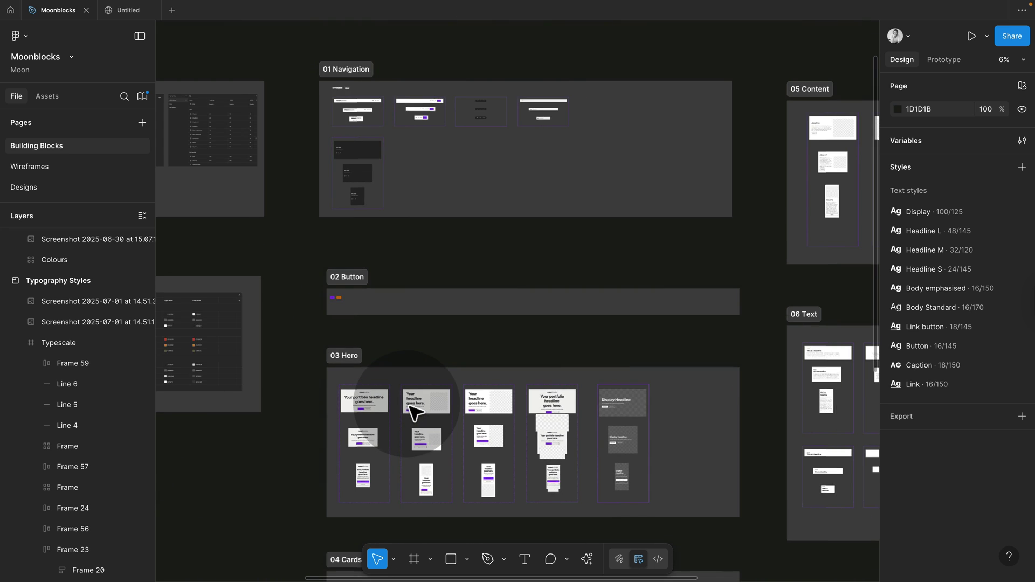
scroll(414, 412, left, 5)
scroll(415, 412, down, 2)
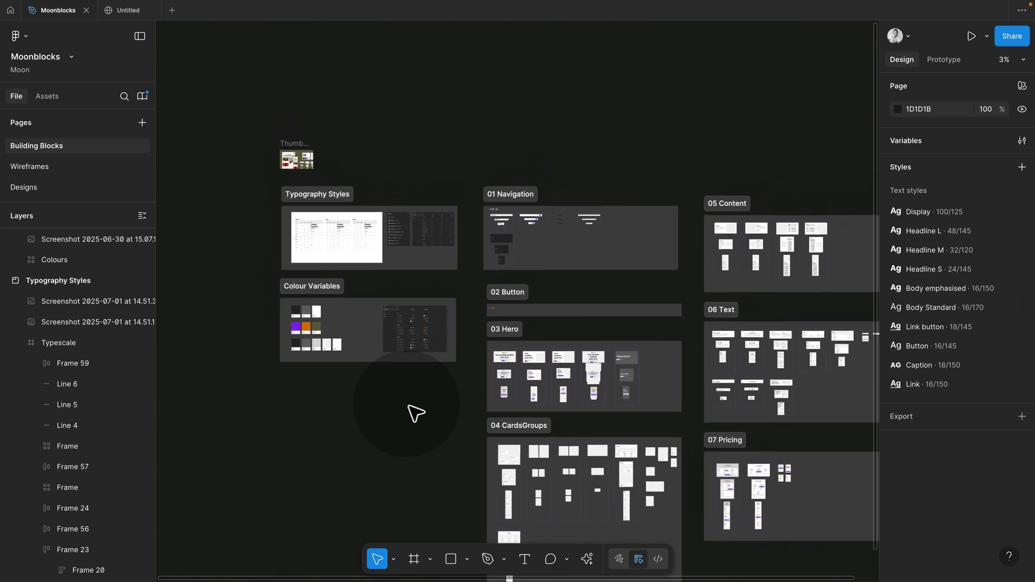
scroll(415, 412, down, 2)
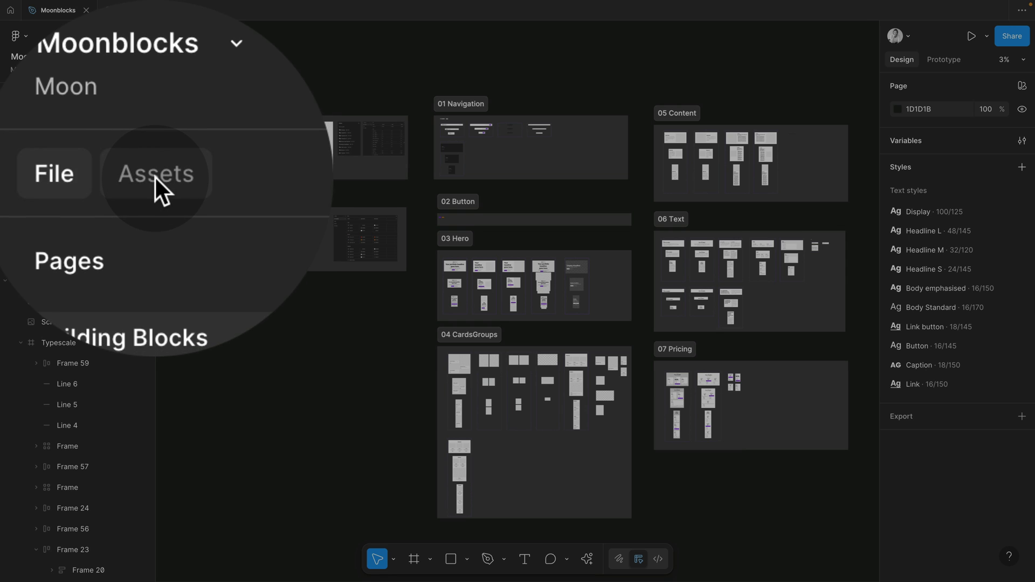
- Publish the Moonblocks library's 55 changes, including Colour and Typography variables and text styles
click(47, 96)
click(61, 176)
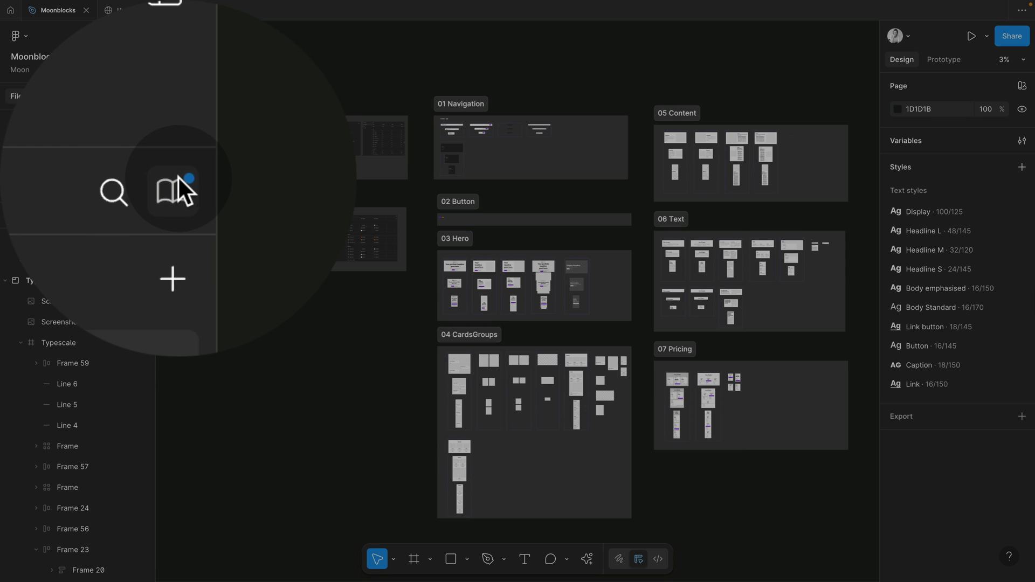
click(174, 179)
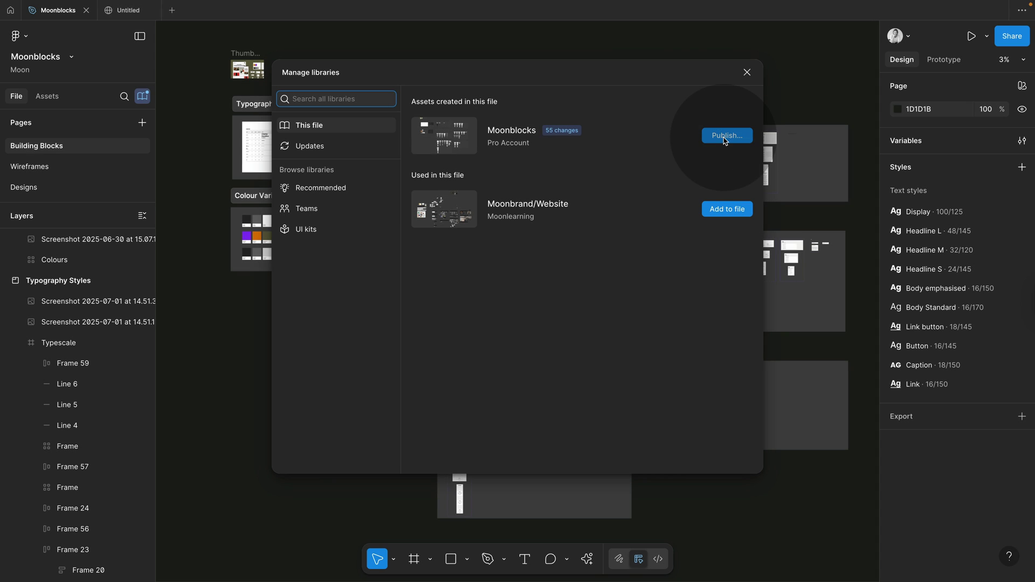
click(724, 137)
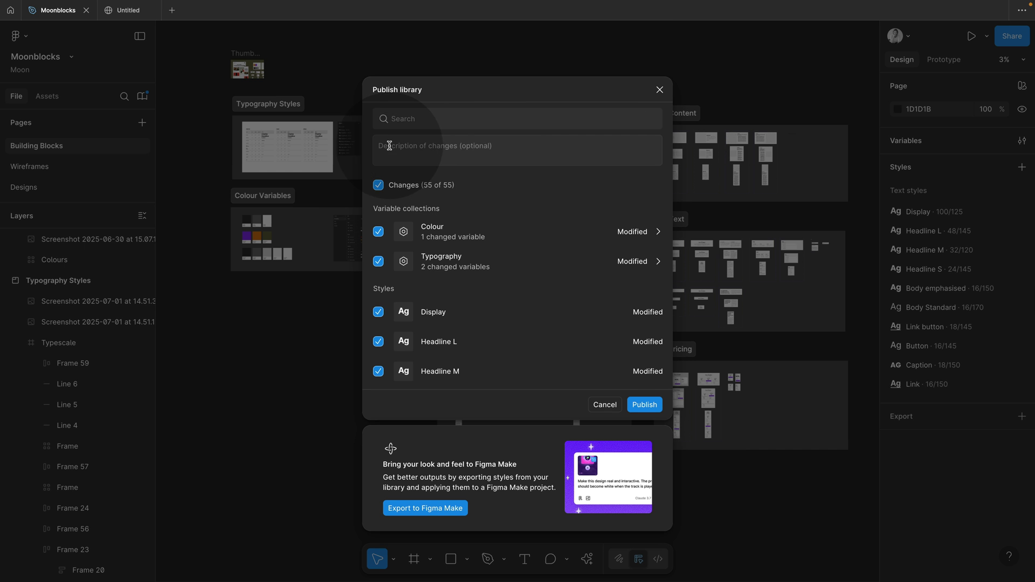
click(645, 405)
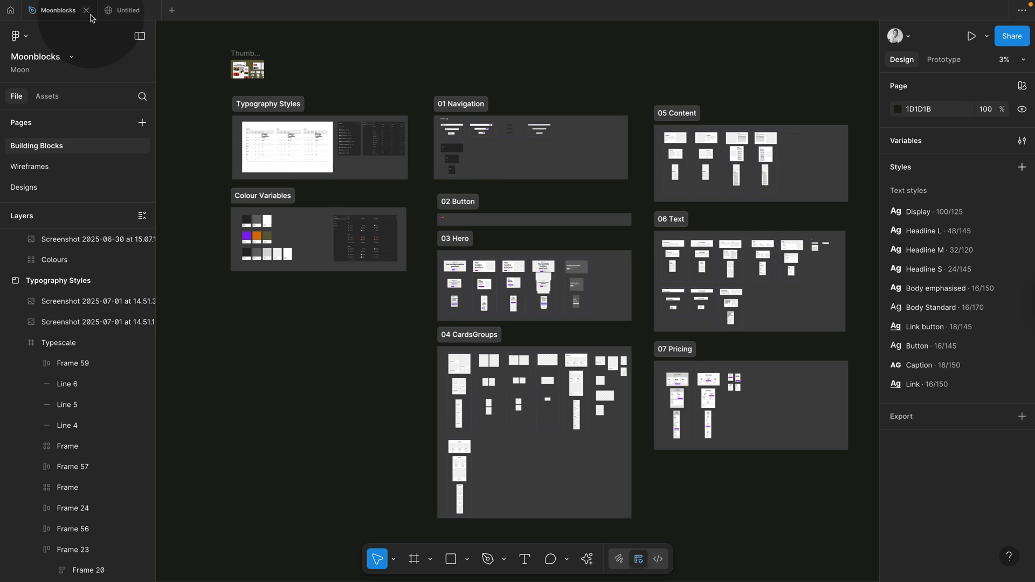
click(129, 14)
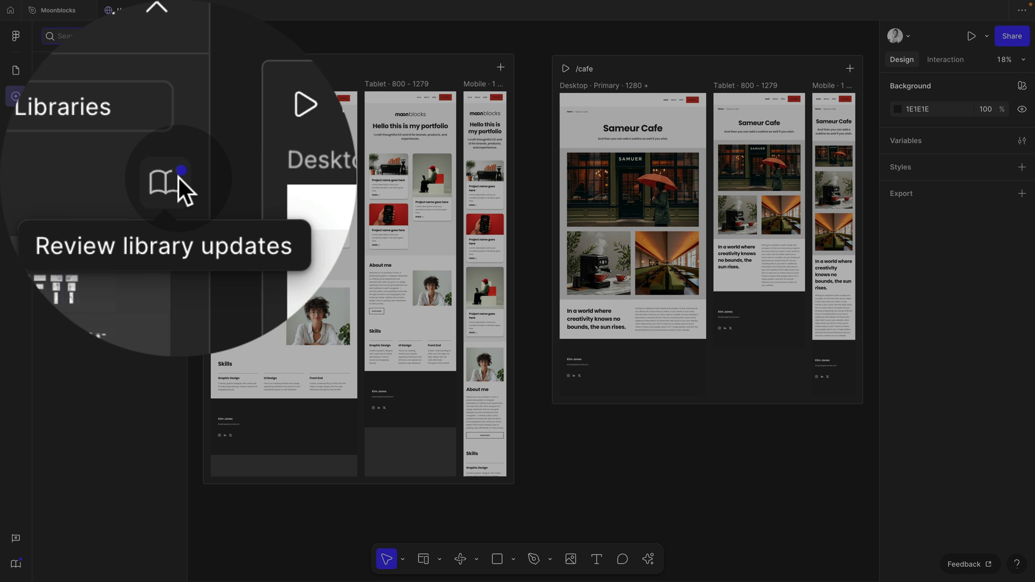
click(173, 90)
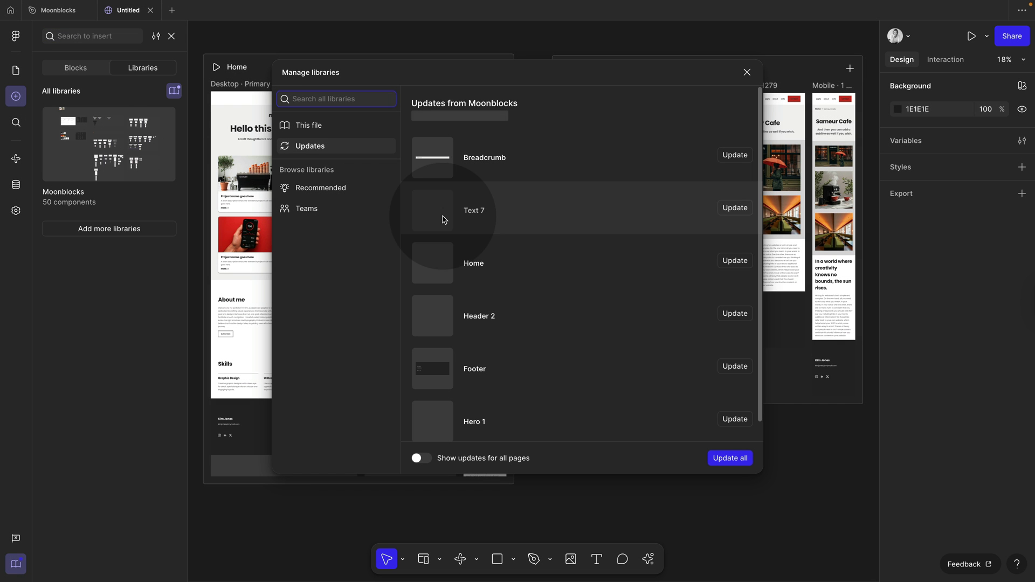
click(729, 459)
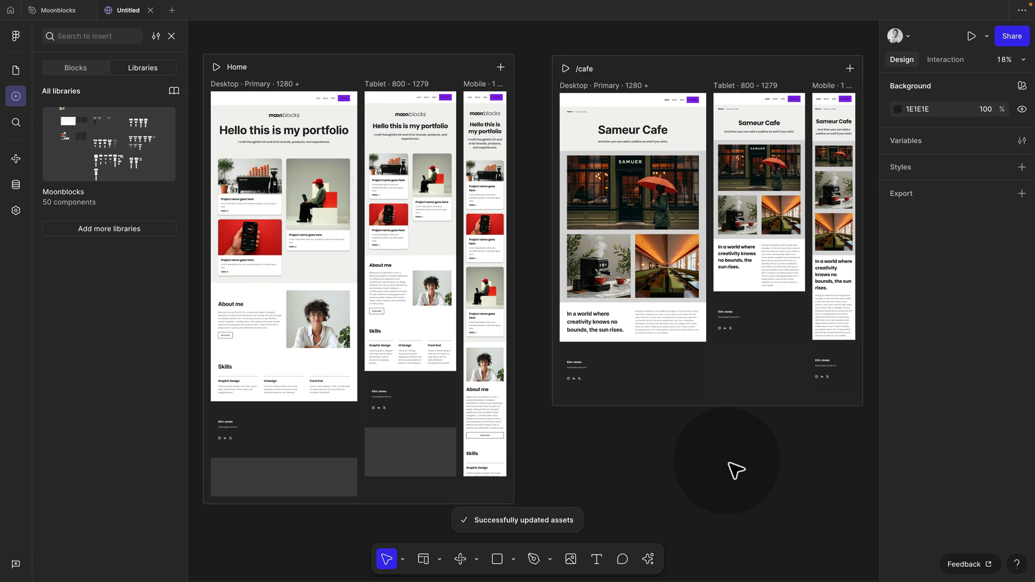
click(300, 128)
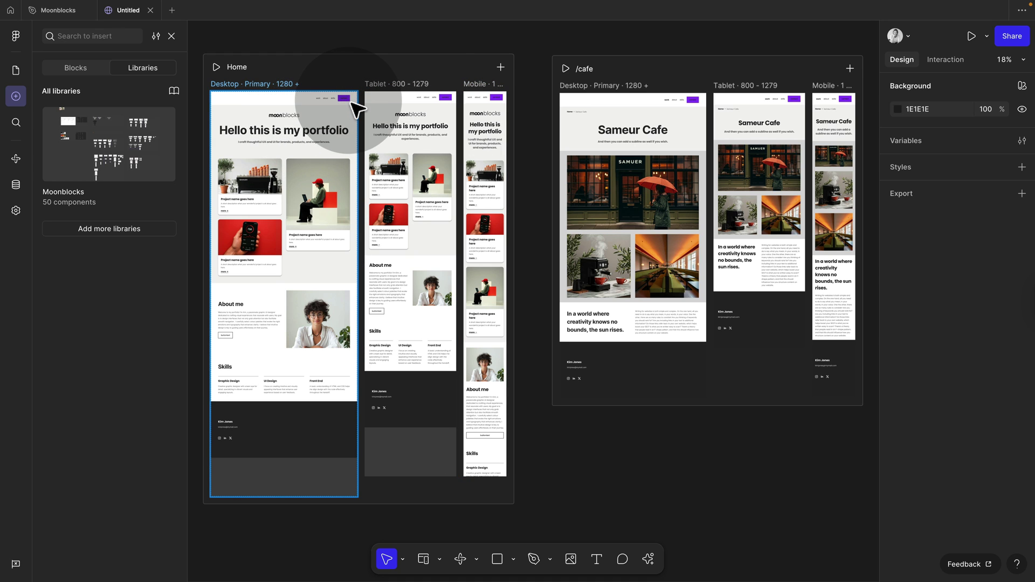
click(413, 111)
key(Escape)
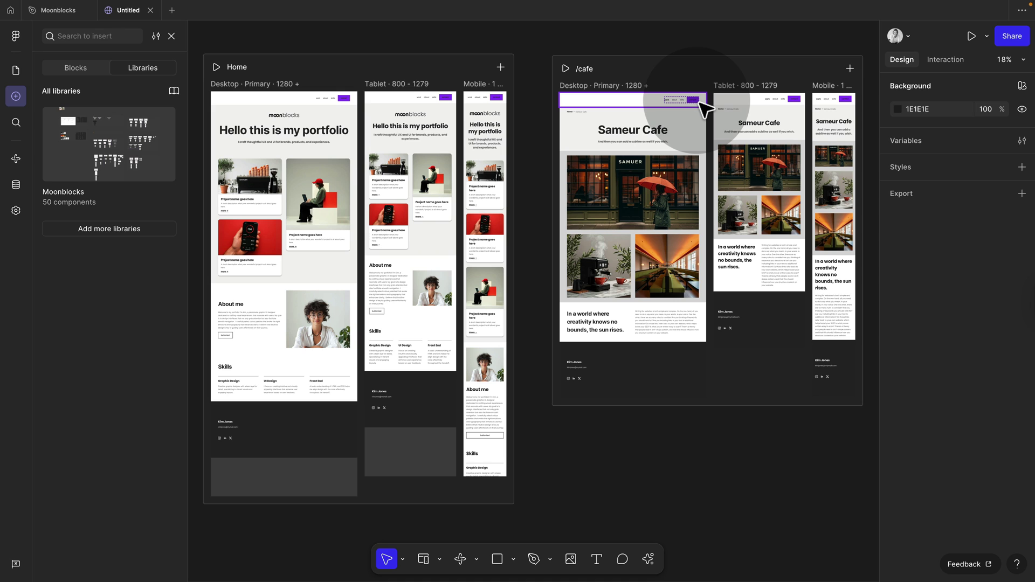
- Return to the Moonblocks library and select Hero 2's Desktop variant in the 03 Hero section
click(54, 10)
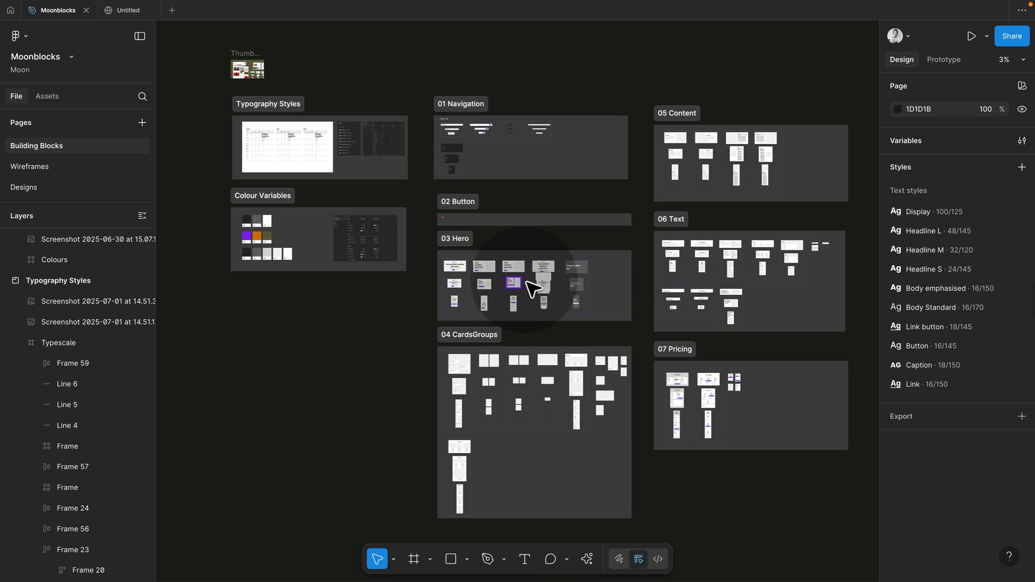
scroll(488, 264, up, 5)
scroll(492, 260, up, 5)
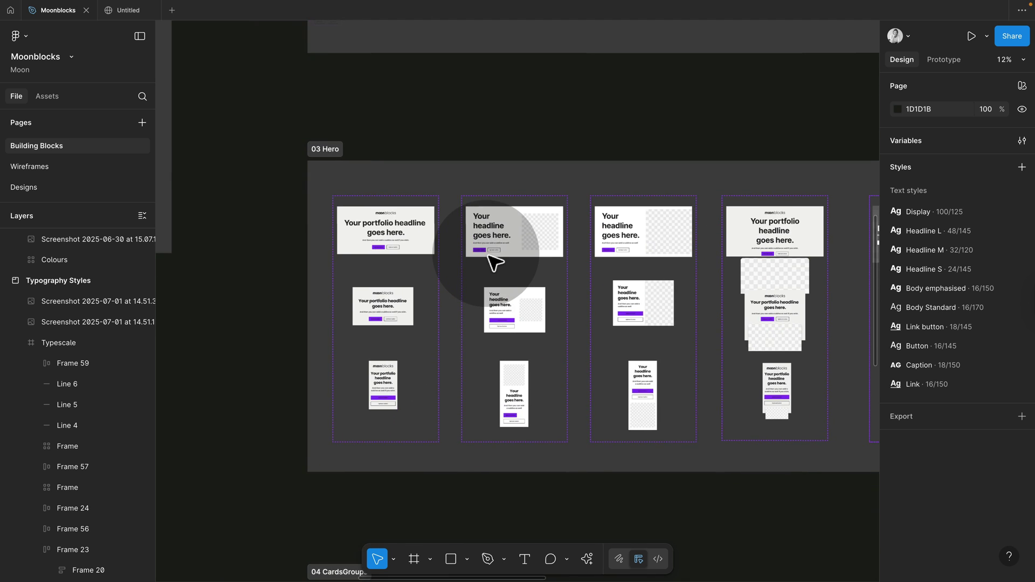
click(664, 225)
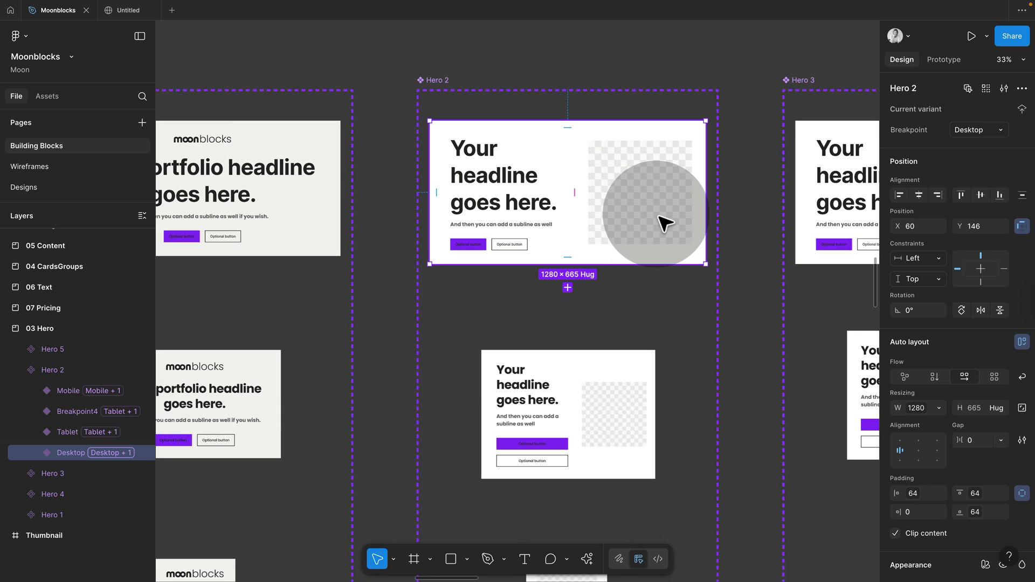
click(635, 213)
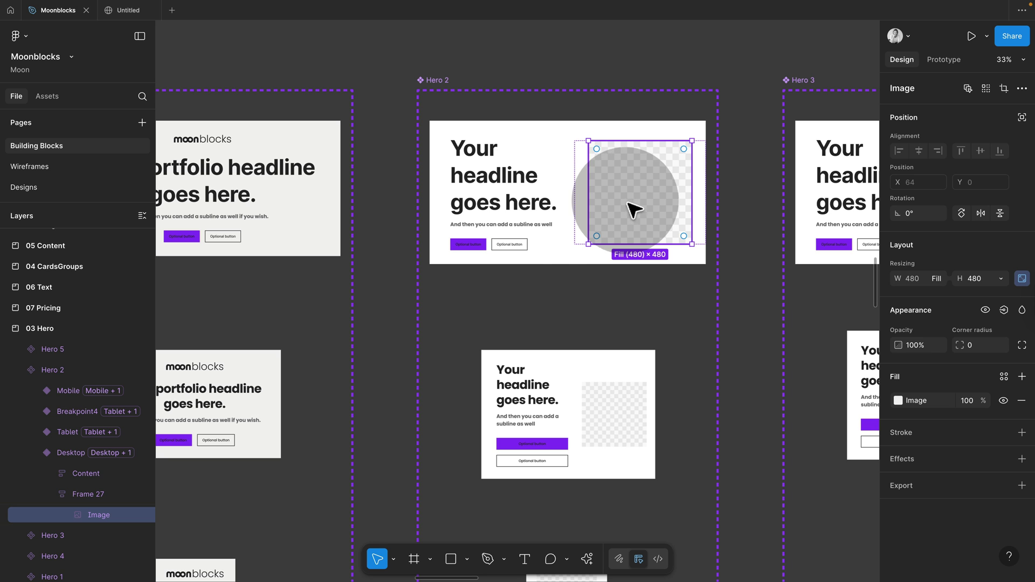
- Try moving Hero 2's Content frame right of the image, then undo to keep text on the left
click(533, 208)
key(Right)
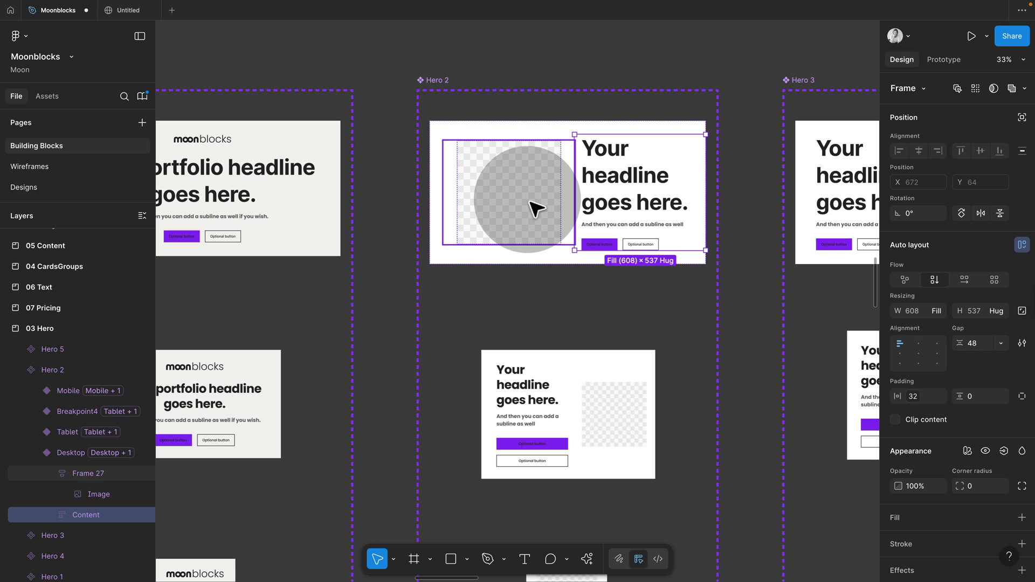
click(469, 58)
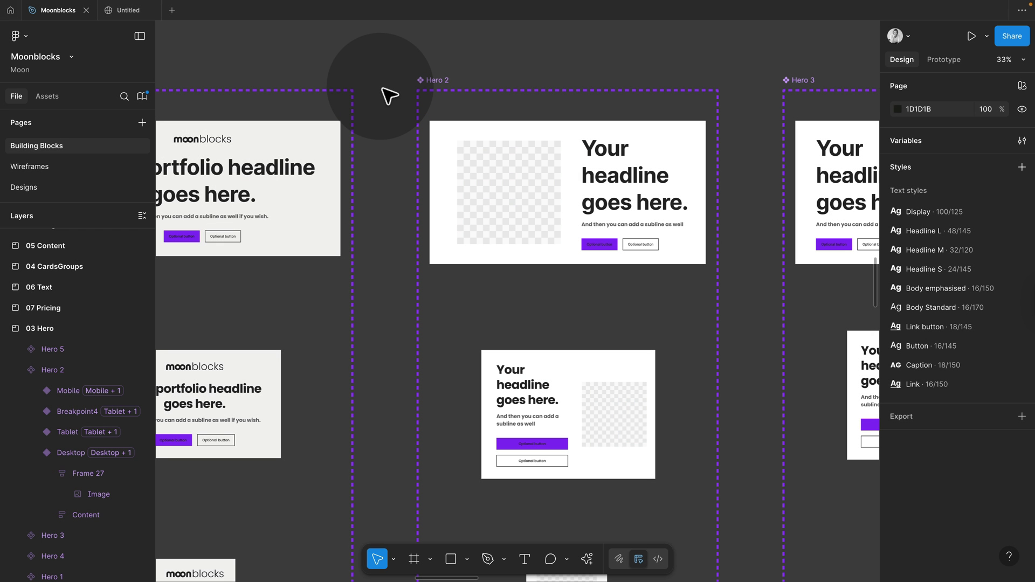
key(ctrl+z)
key(ctrl+z)
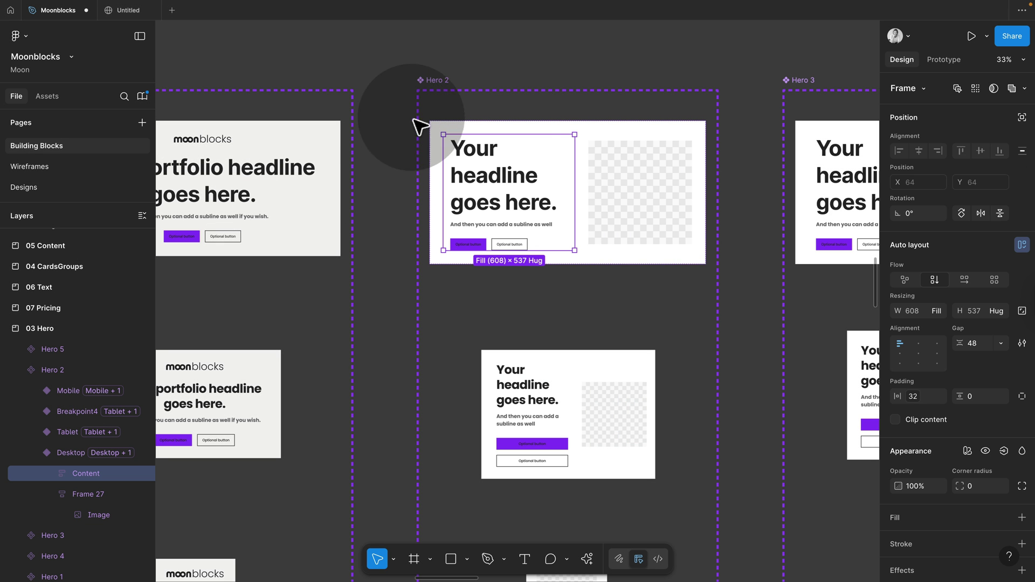
- Zoom to the 06 Text section and select Text 1's Desktop variant, 1280 wide and 376 high
scroll(693, 266, down, 15)
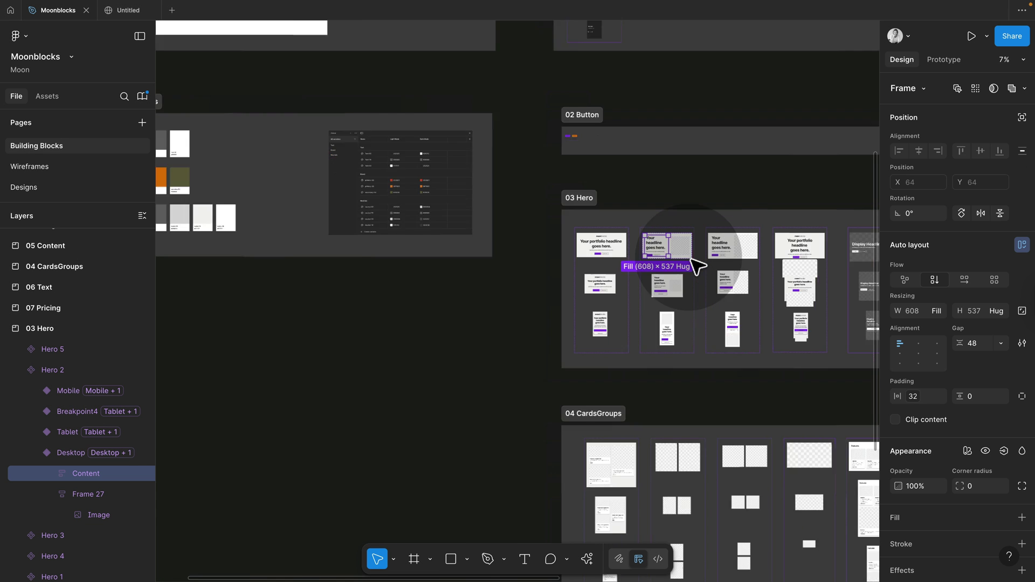
scroll(696, 265, down, 5)
scroll(688, 265, right, 5)
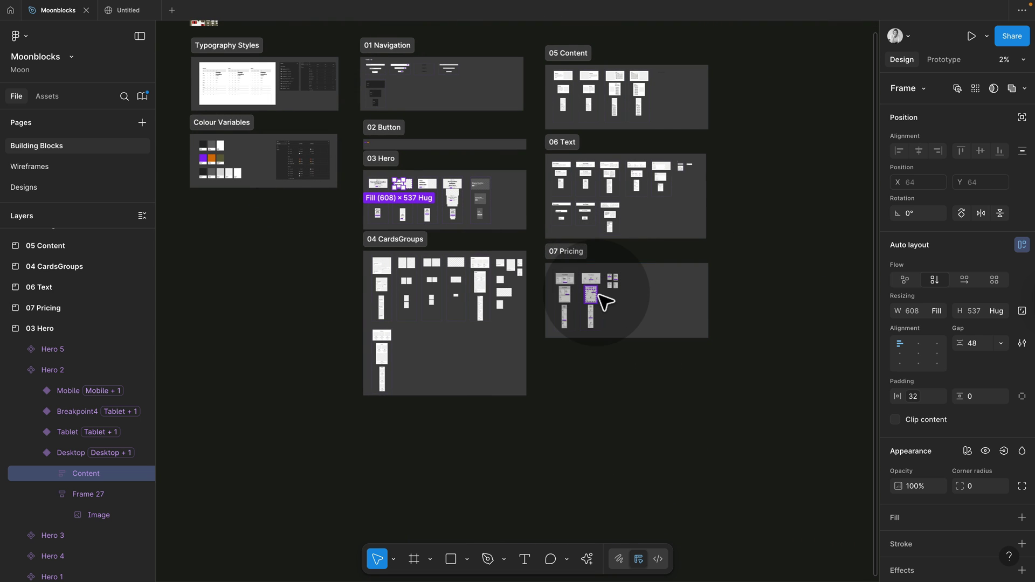
scroll(596, 296, up, 6)
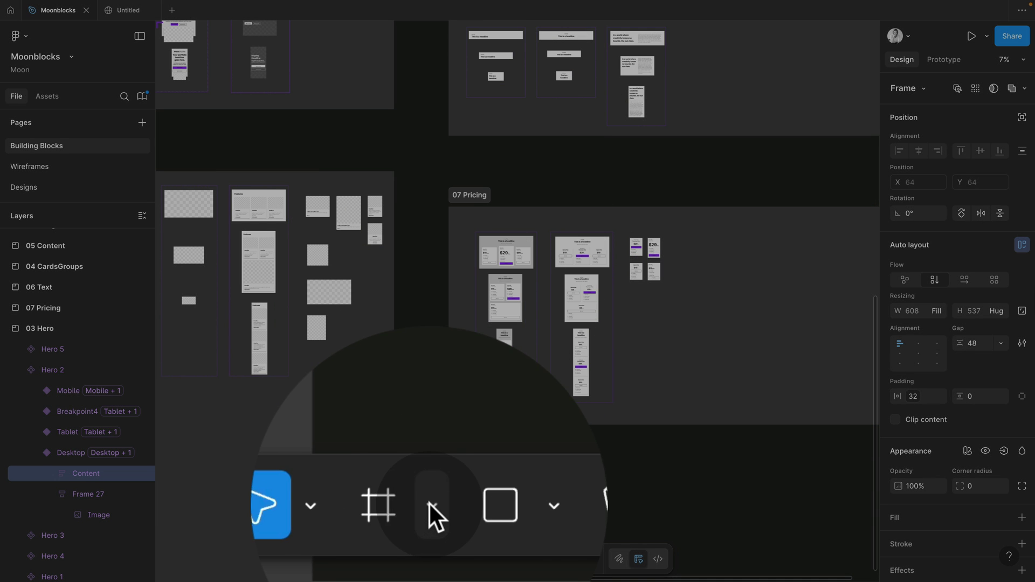
click(451, 559)
click(490, 468)
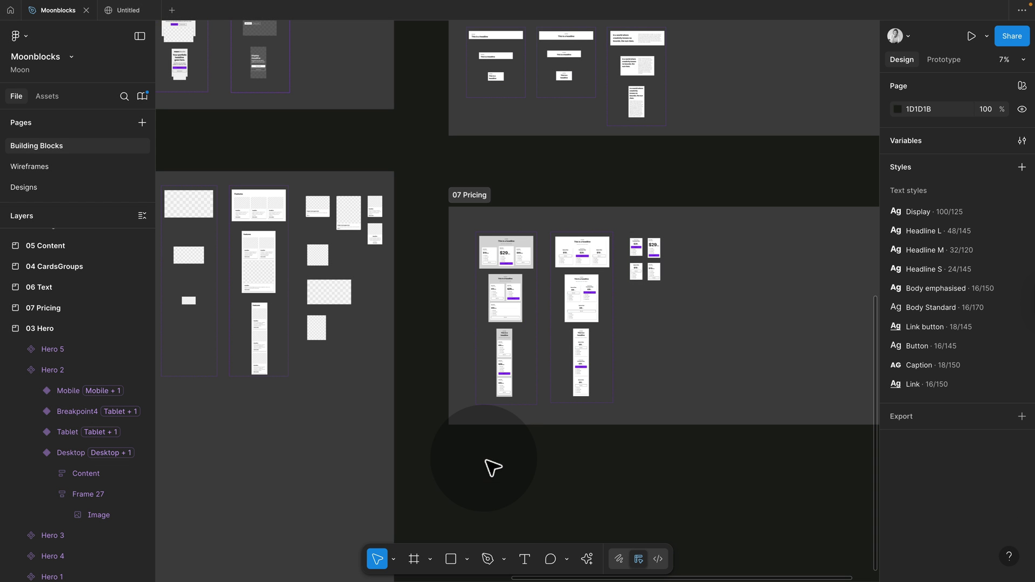
scroll(494, 445, down, 3)
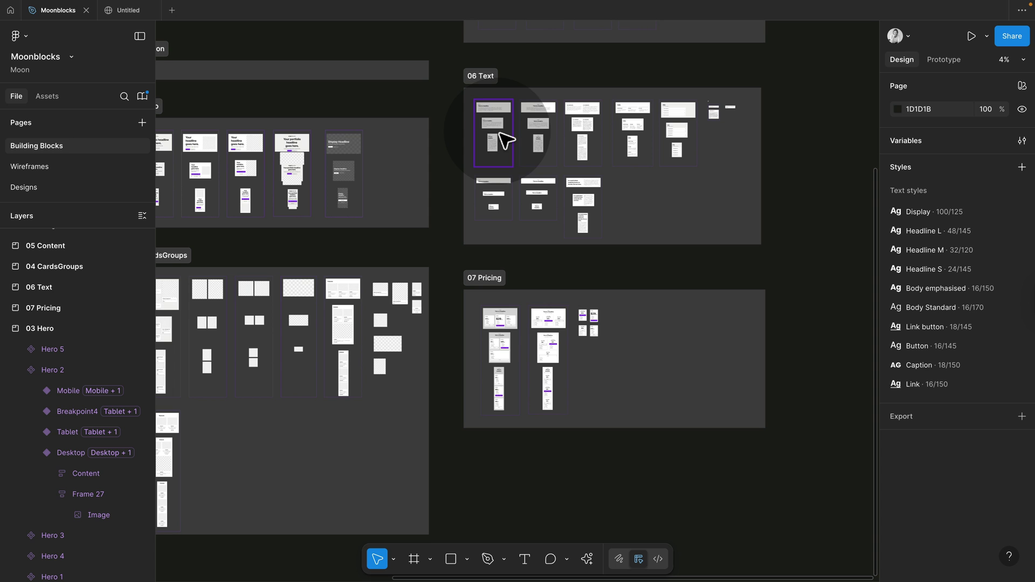
scroll(493, 89, up, 5)
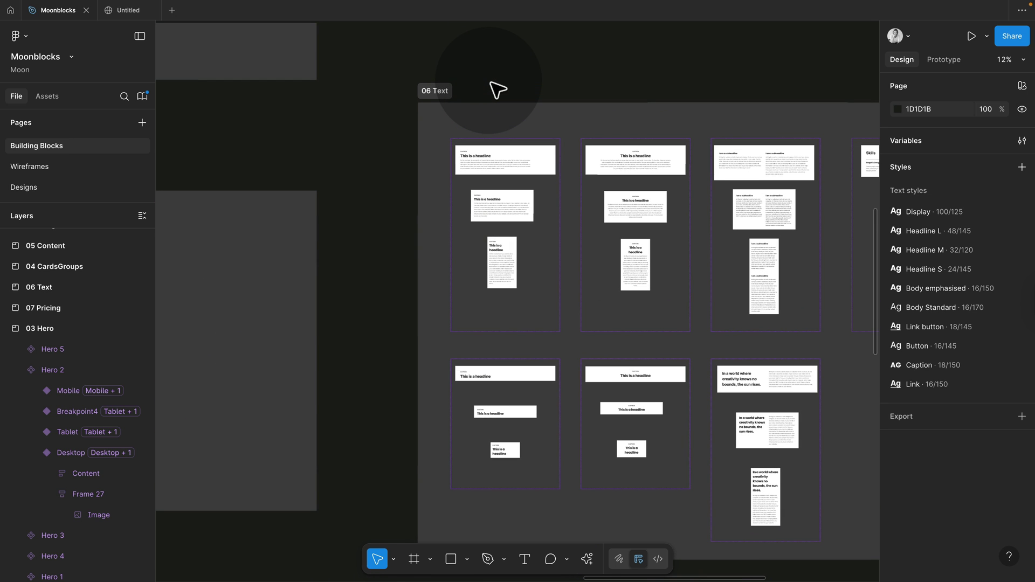
scroll(491, 154, down, 5)
click(492, 154)
scroll(501, 162, up, 8)
click(547, 135)
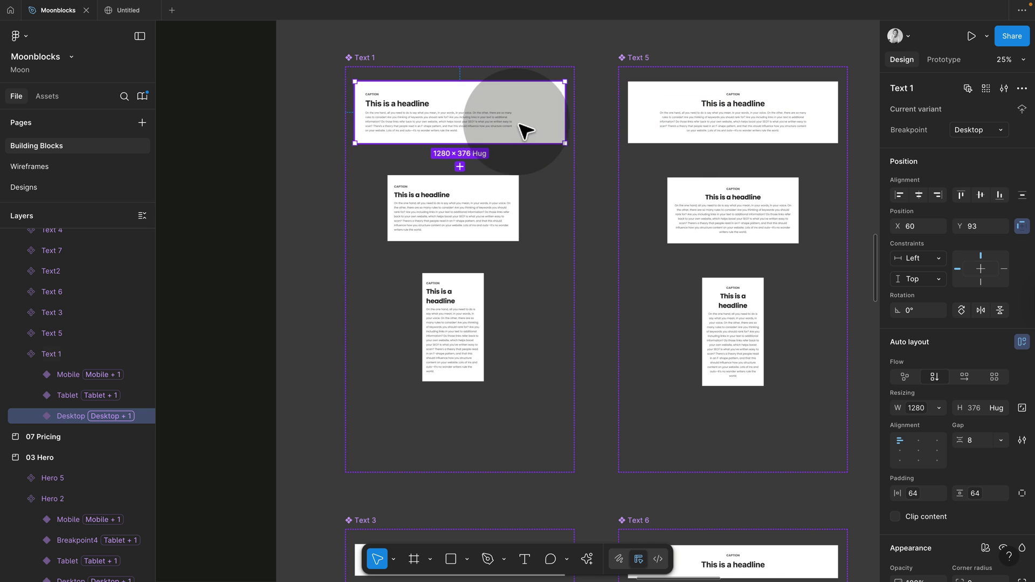
click(491, 203)
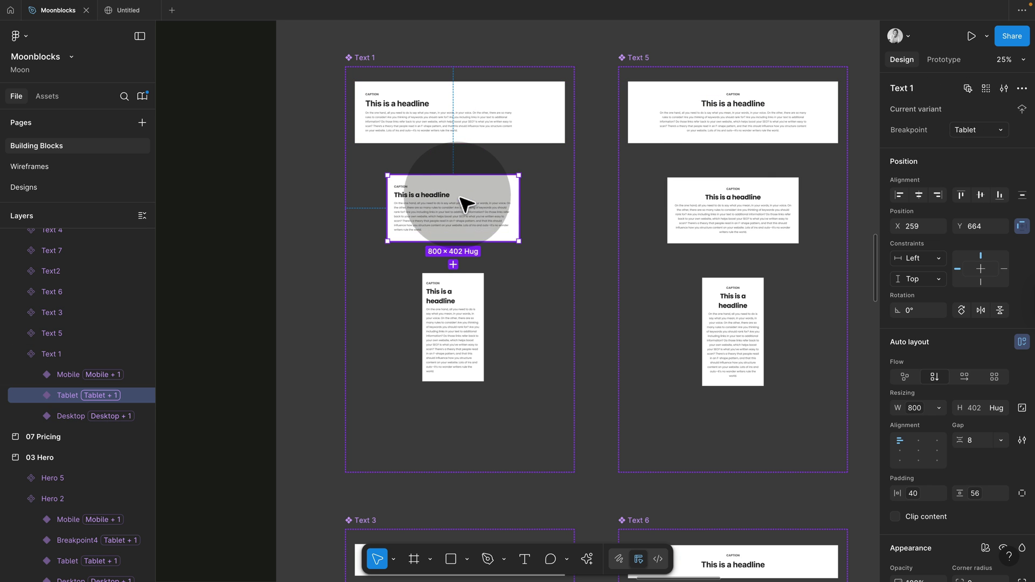
click(455, 299)
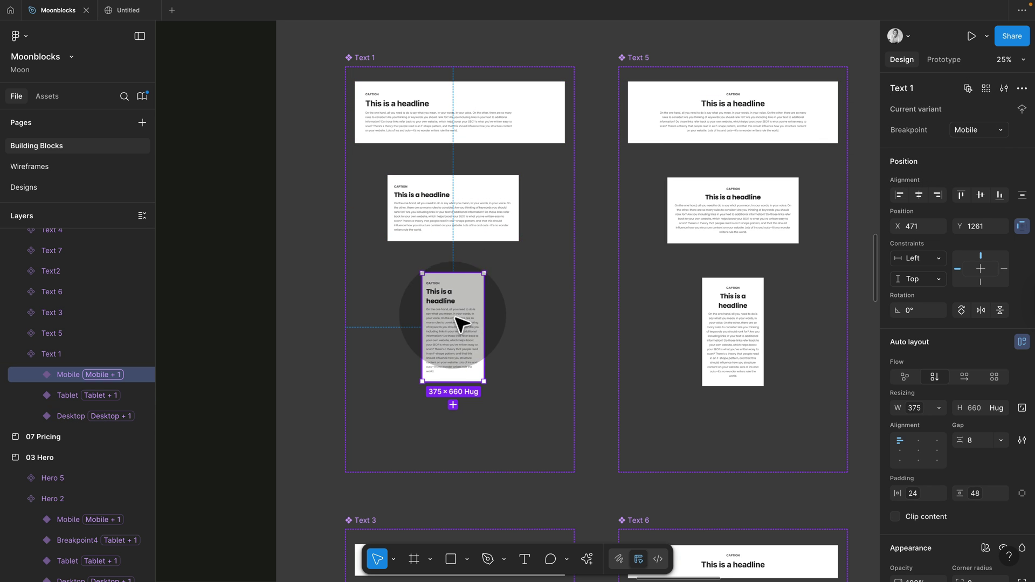
click(339, 277)
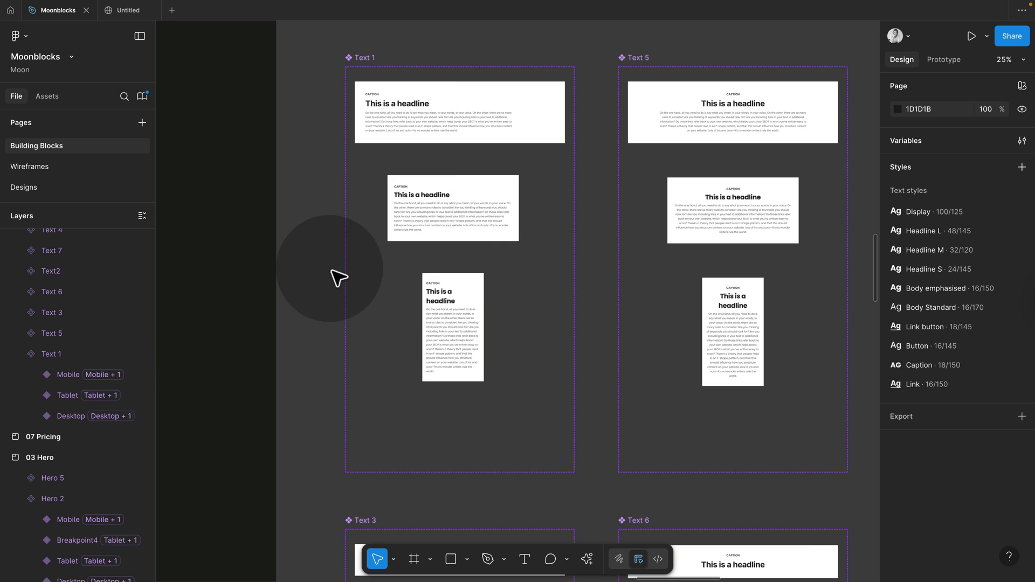
scroll(338, 277, down, 5)
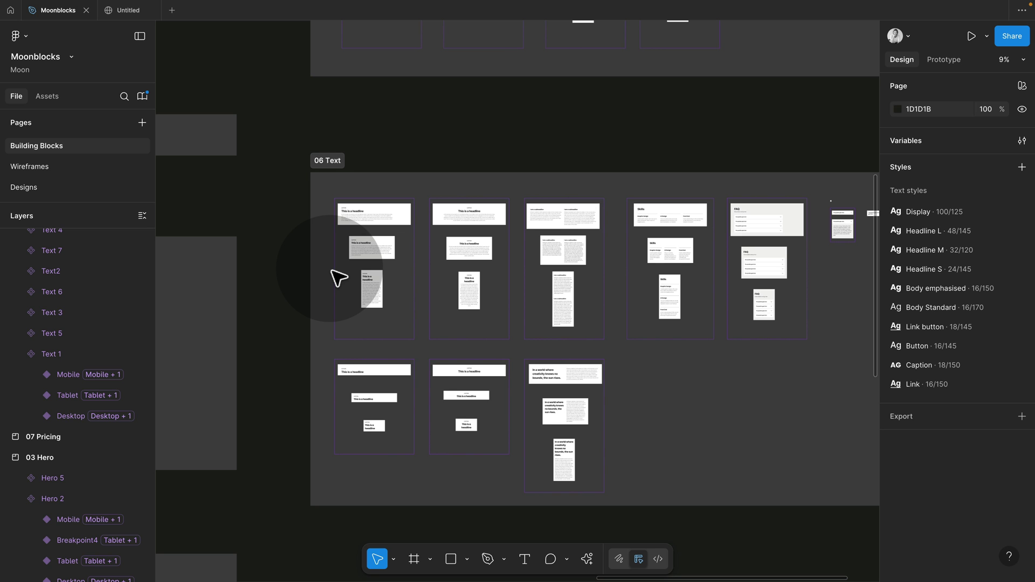
scroll(338, 278, down, 4)
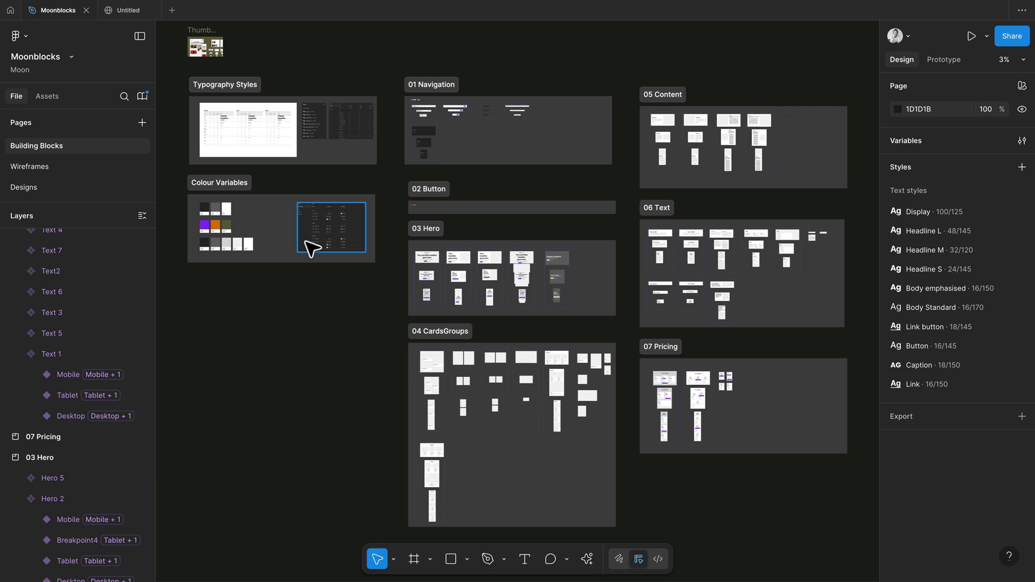